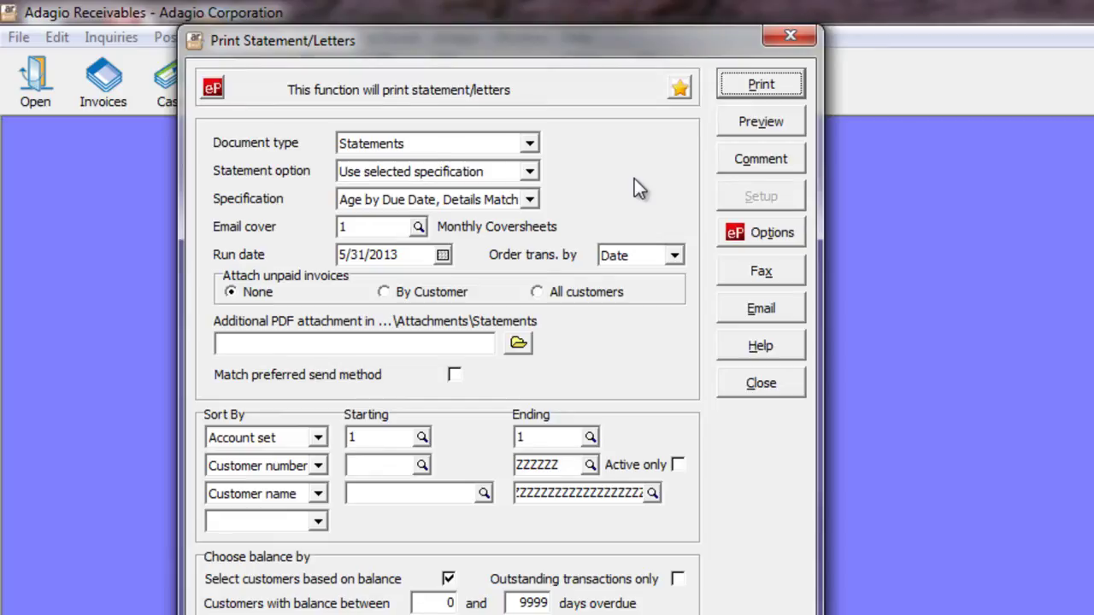
click(530, 143)
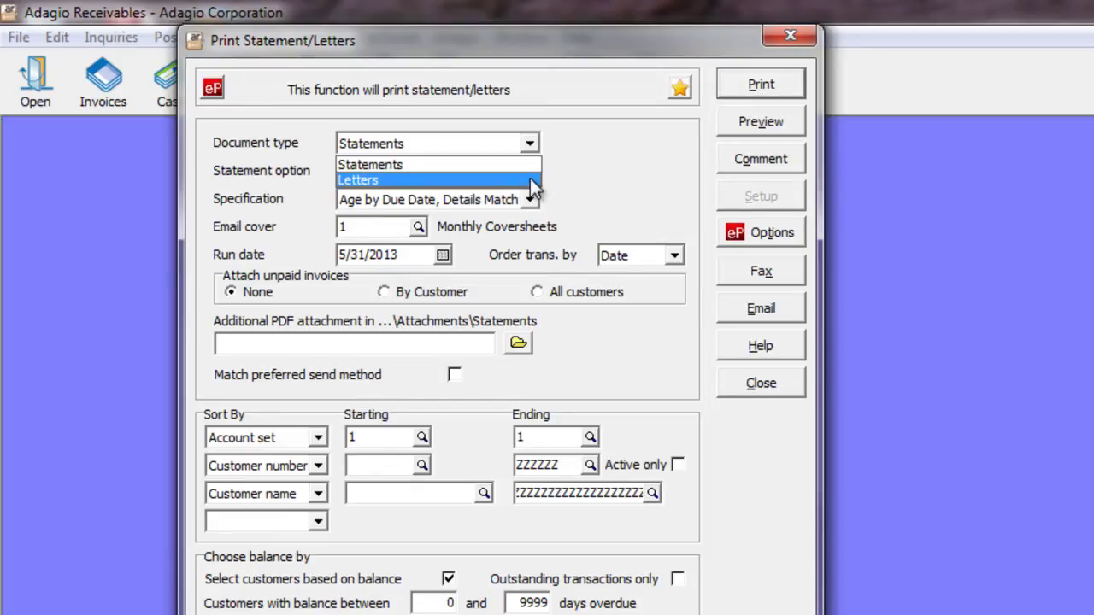
click(530, 179)
click(536, 145)
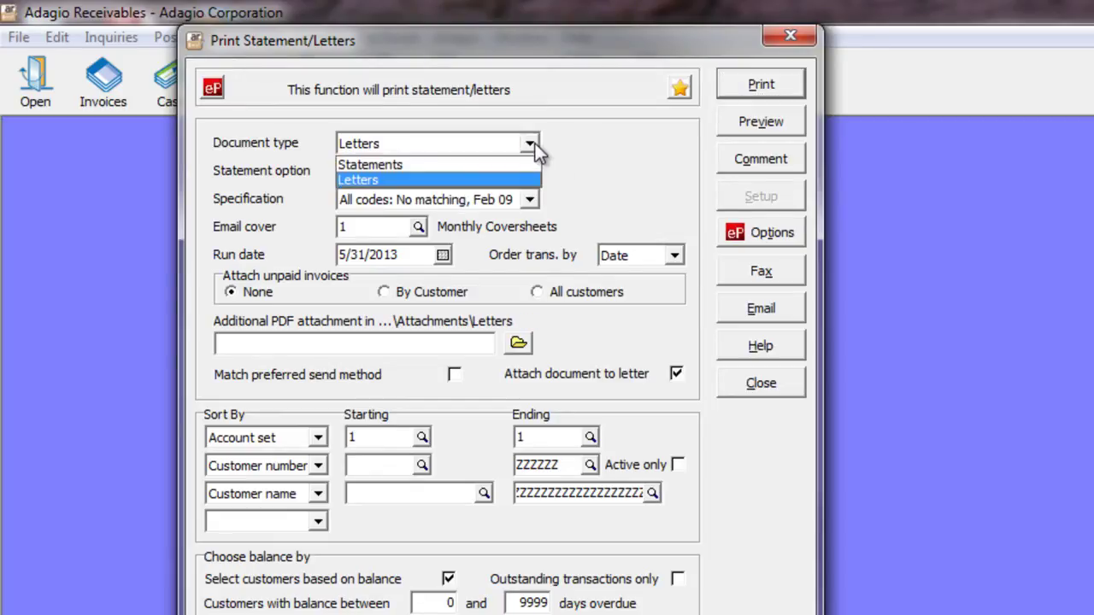
click(521, 165)
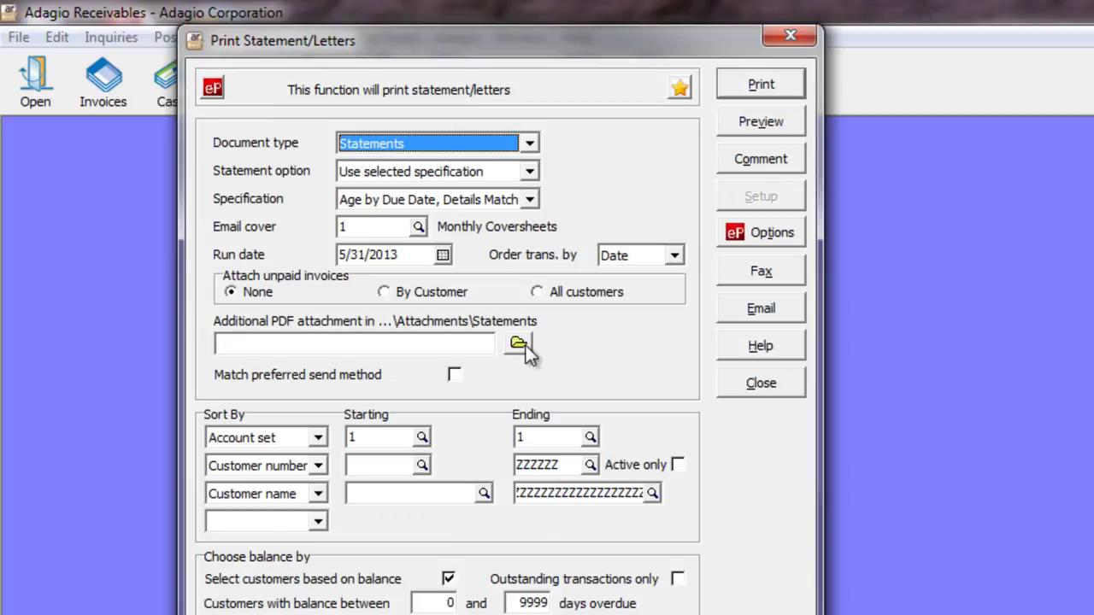
- Add SaleBrochureJune2013.pdf from the Statements attachments folder as the additional PDF attachment
click(526, 346)
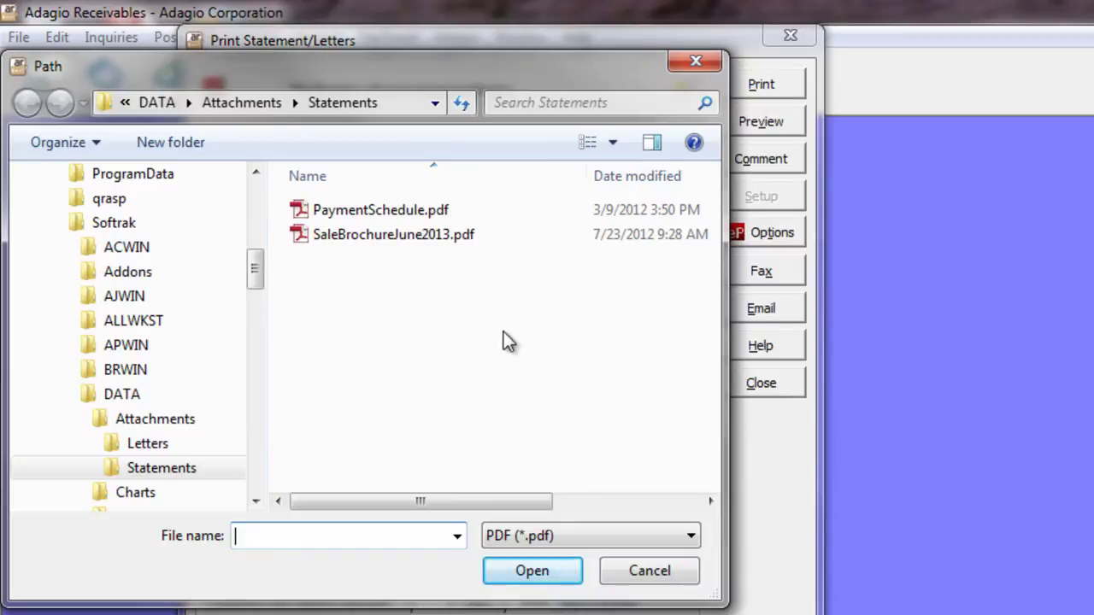
click(368, 235)
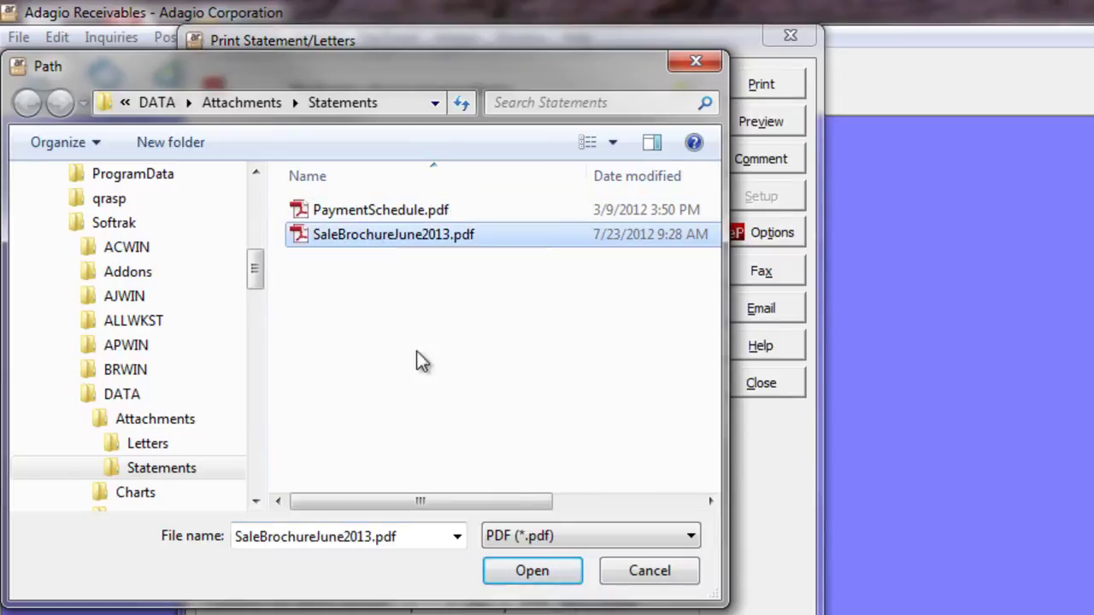
click(537, 580)
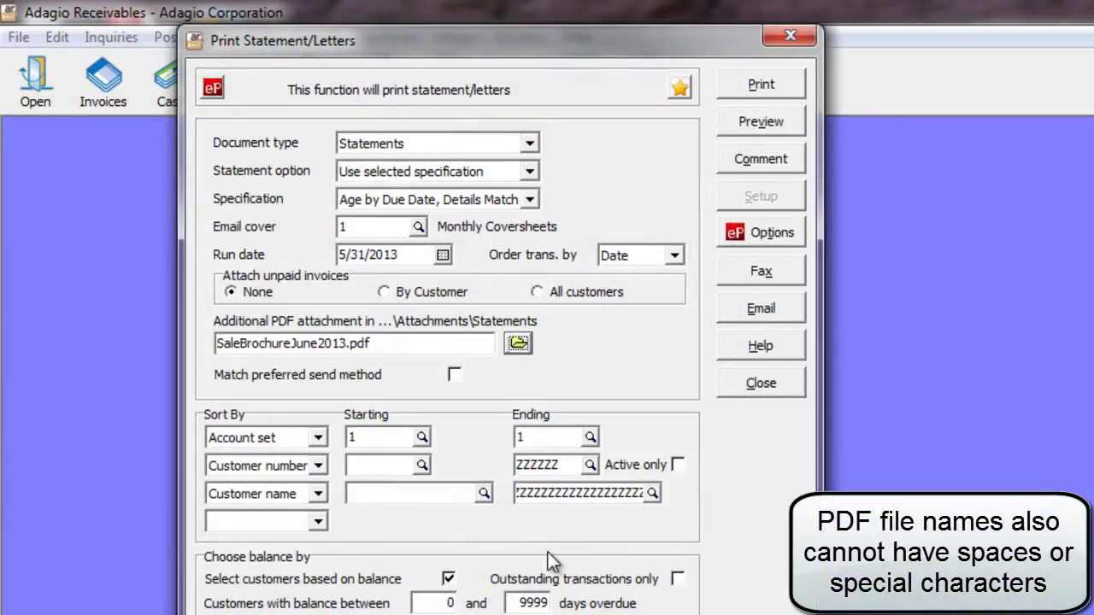
- Add the statements to the email queue without running pending charges, and decline updating billing cycles and customer printed dates
click(729, 311)
click(699, 463)
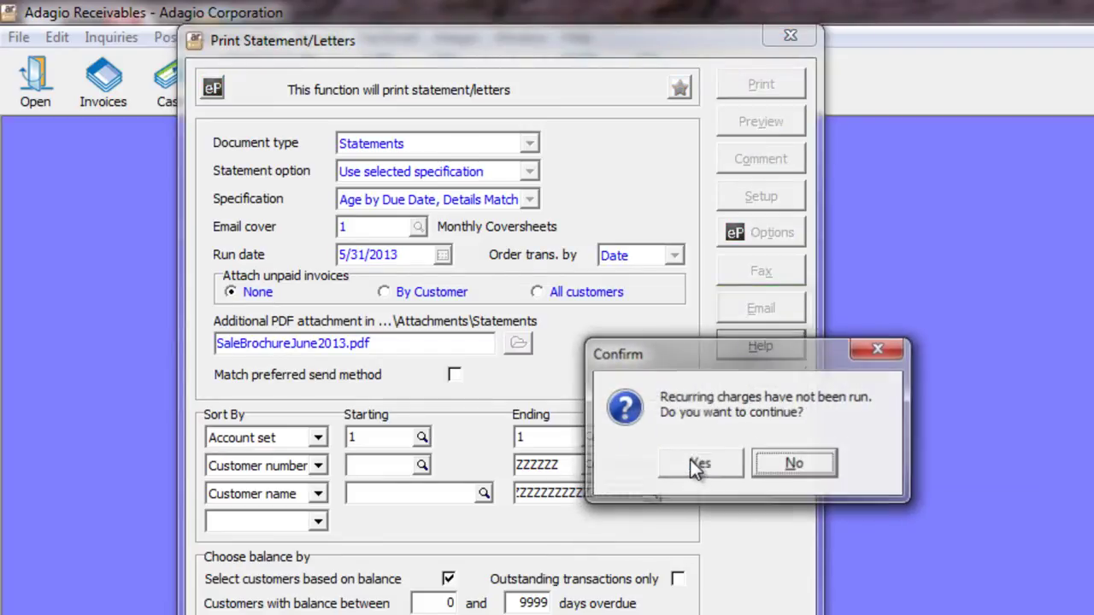
click(691, 462)
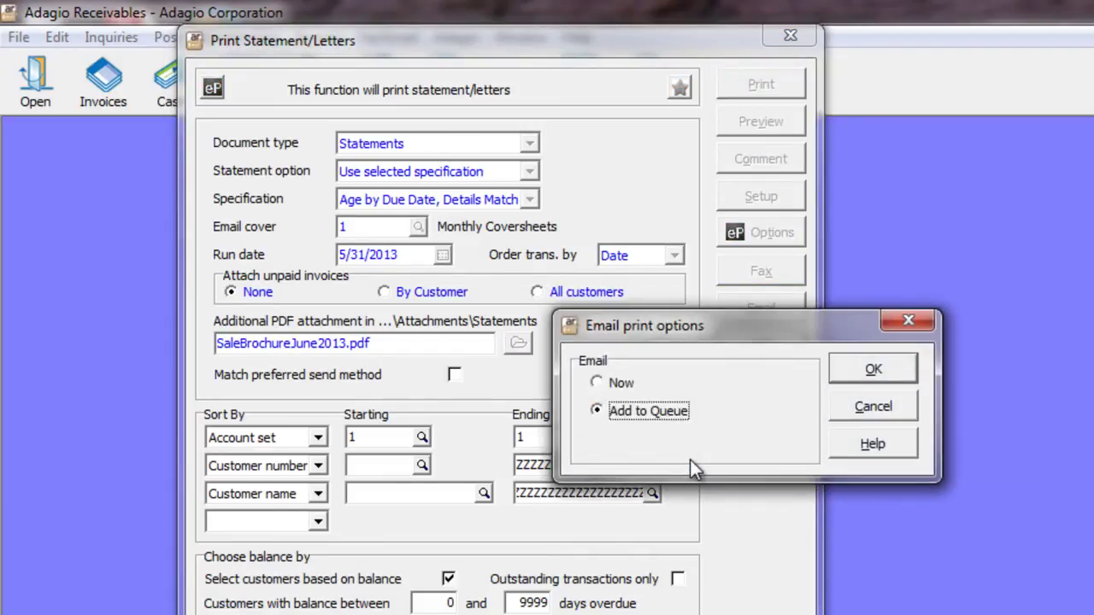
click(843, 370)
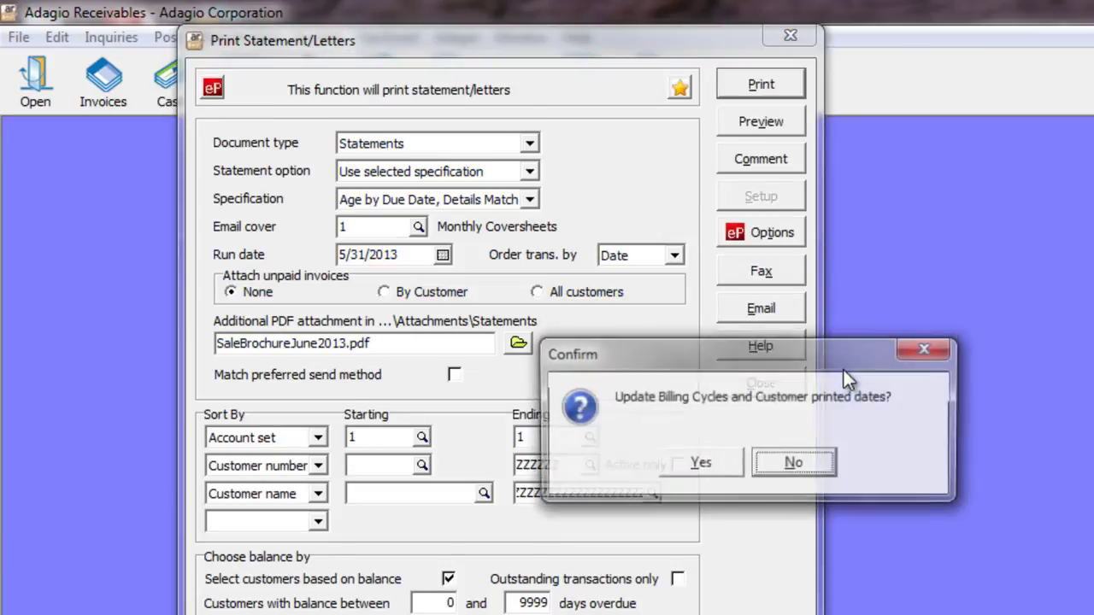
click(809, 472)
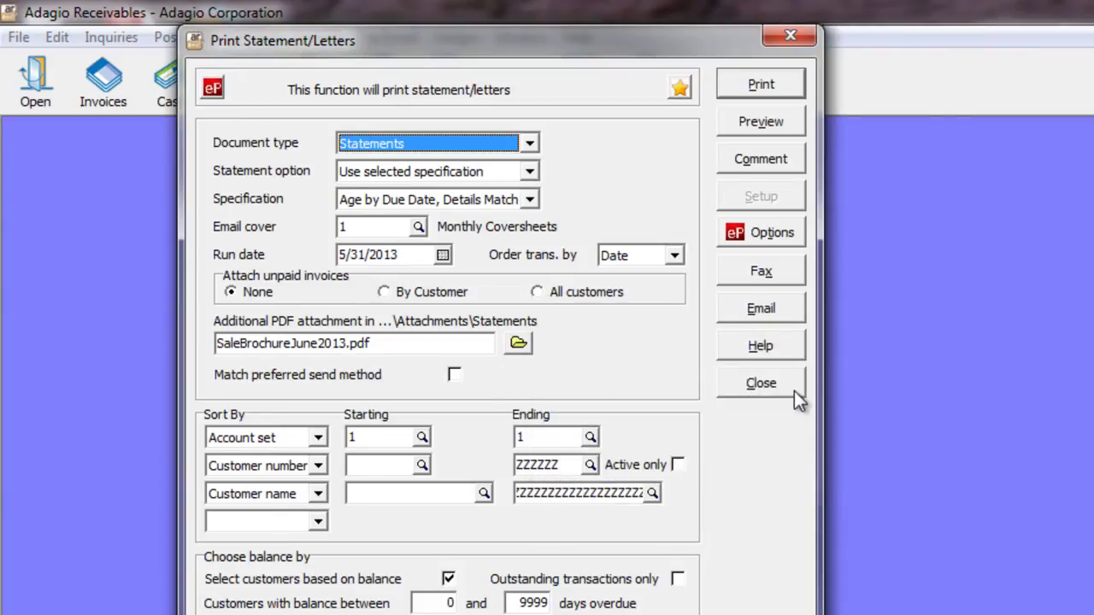
click(794, 391)
- Open the BCS Engineering entry in the email queue for editing
click(387, 41)
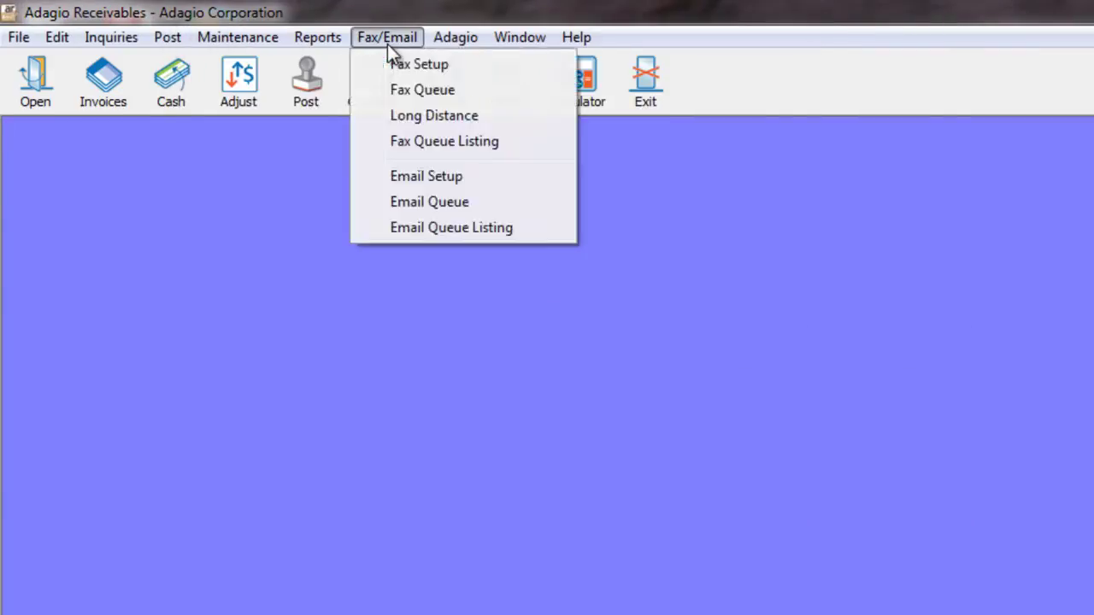
click(381, 202)
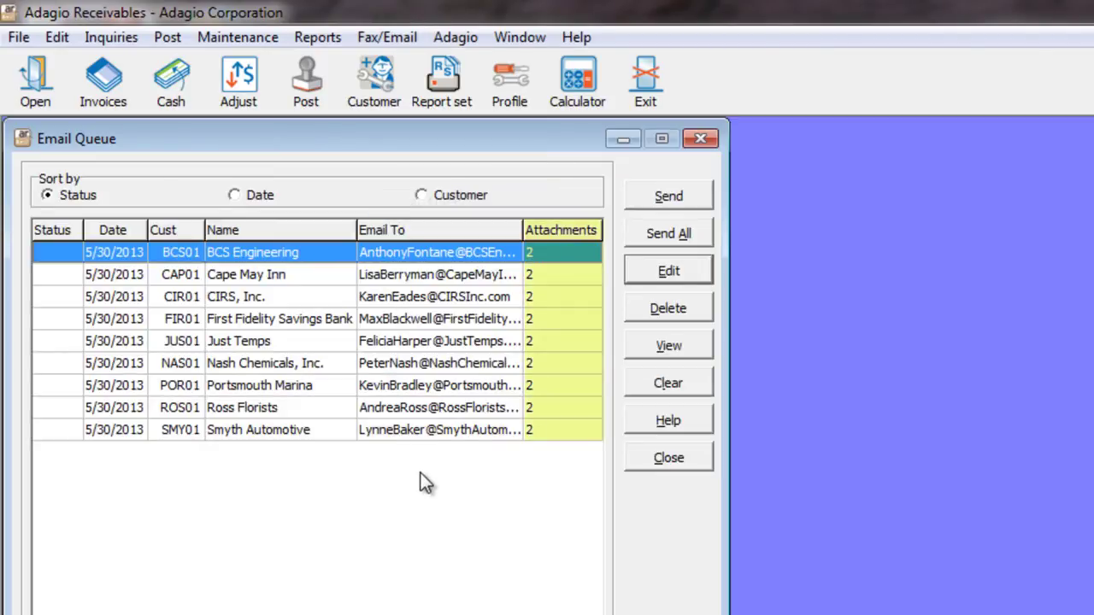
double_click(237, 252)
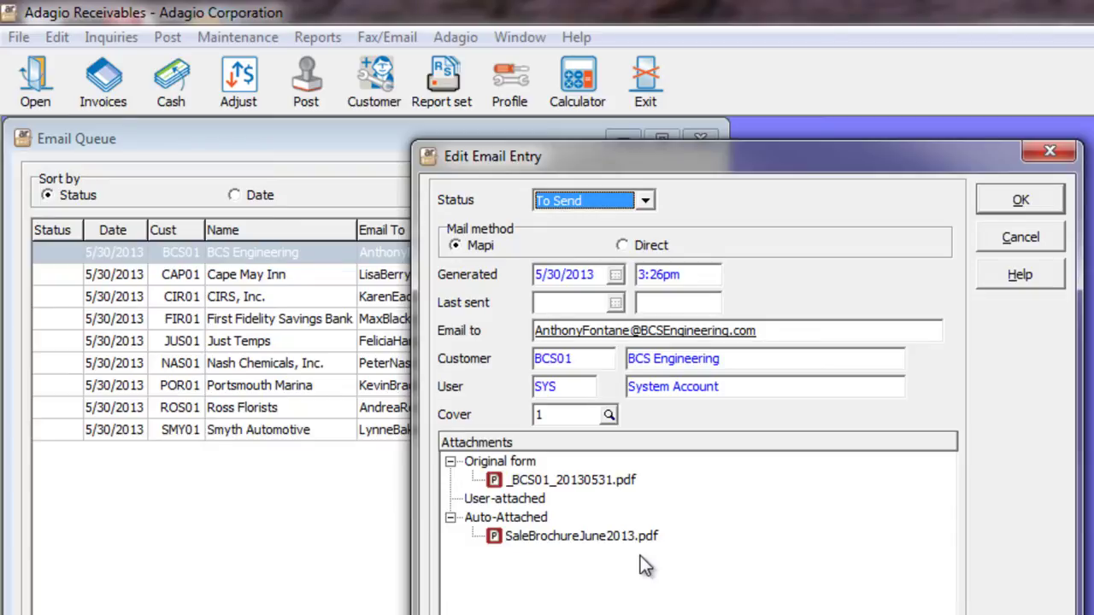
- Attach 06-2013 Invitation.doc, Conference 2013 Highlights.pdf and SalesTrends2013.xls from the Attachments folder as user-attached files and save the email entry
click(545, 502)
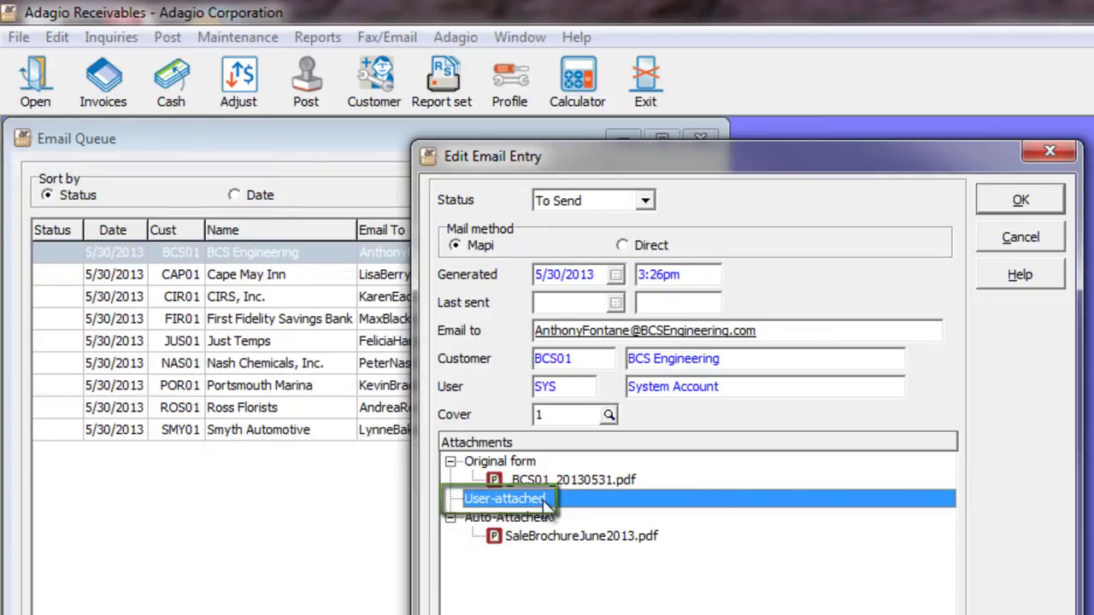
right_click(543, 501)
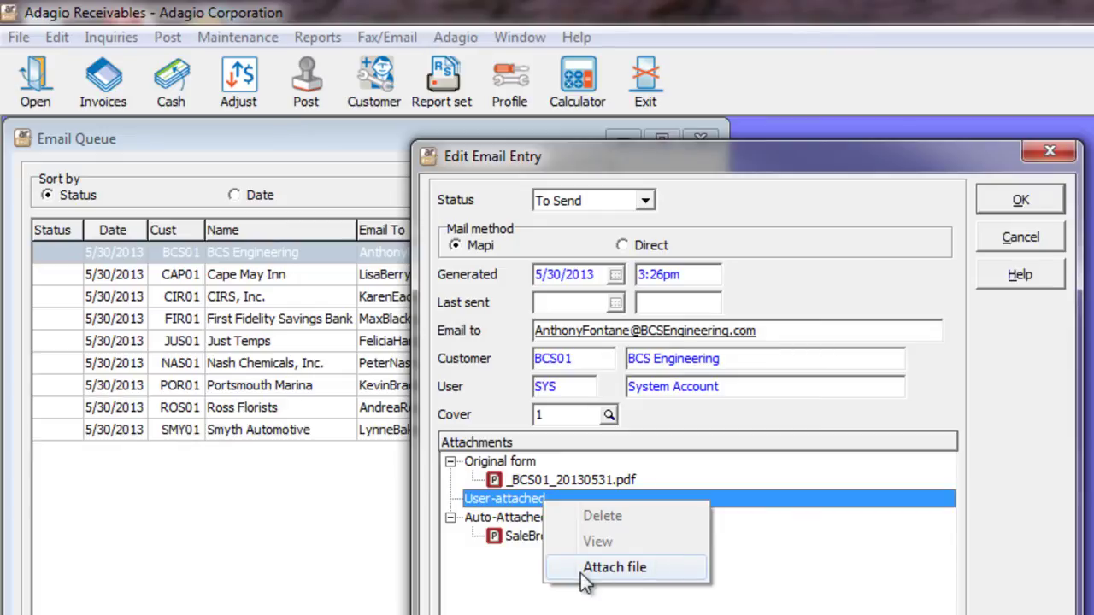
click(582, 576)
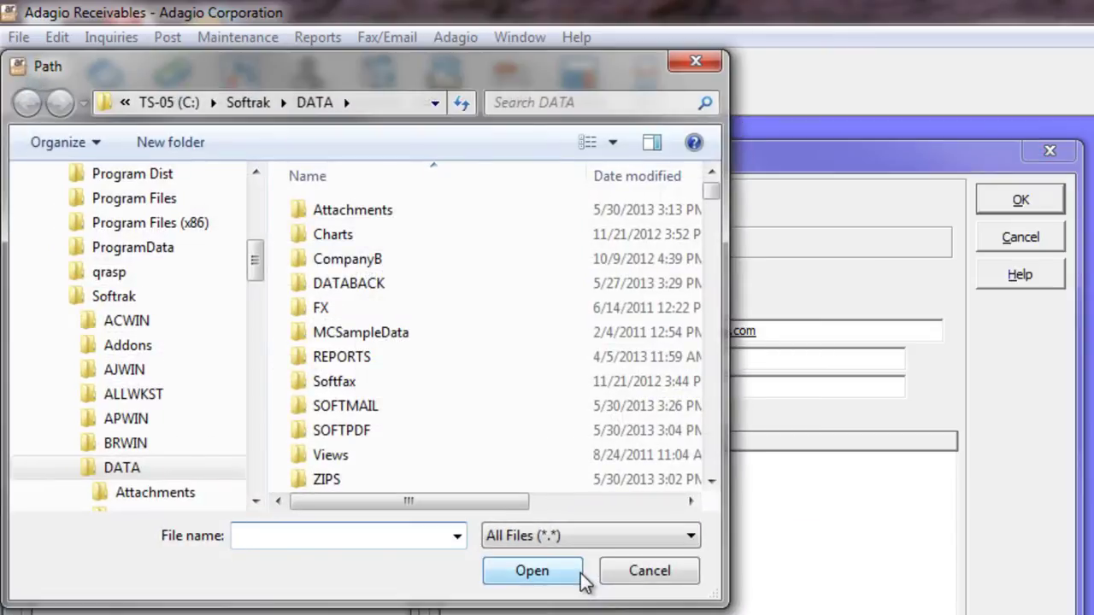
double_click(369, 213)
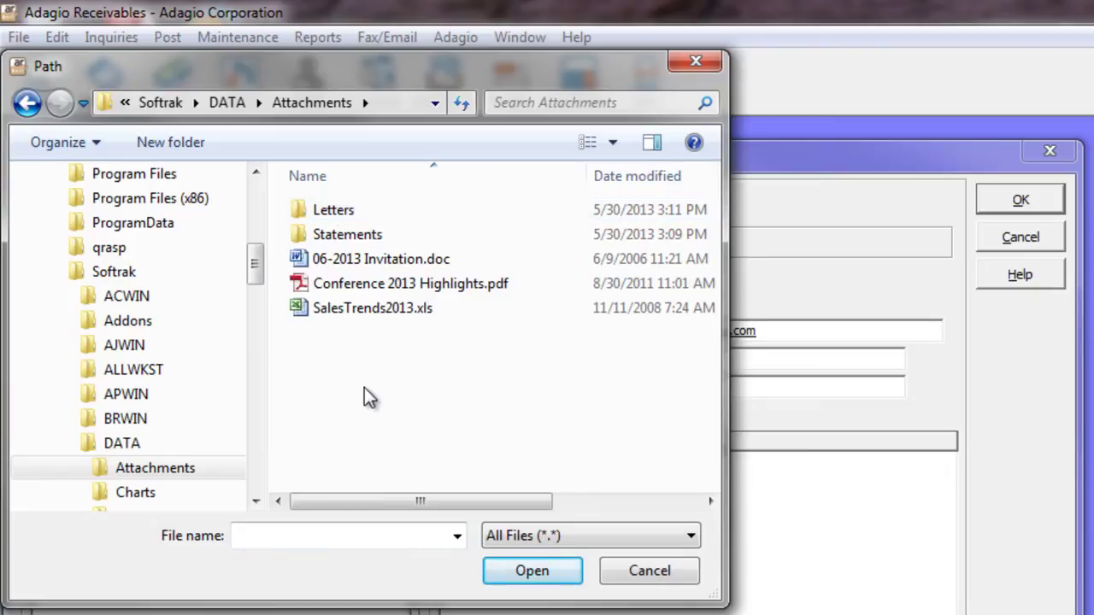
click(357, 264)
shift+click(360, 311)
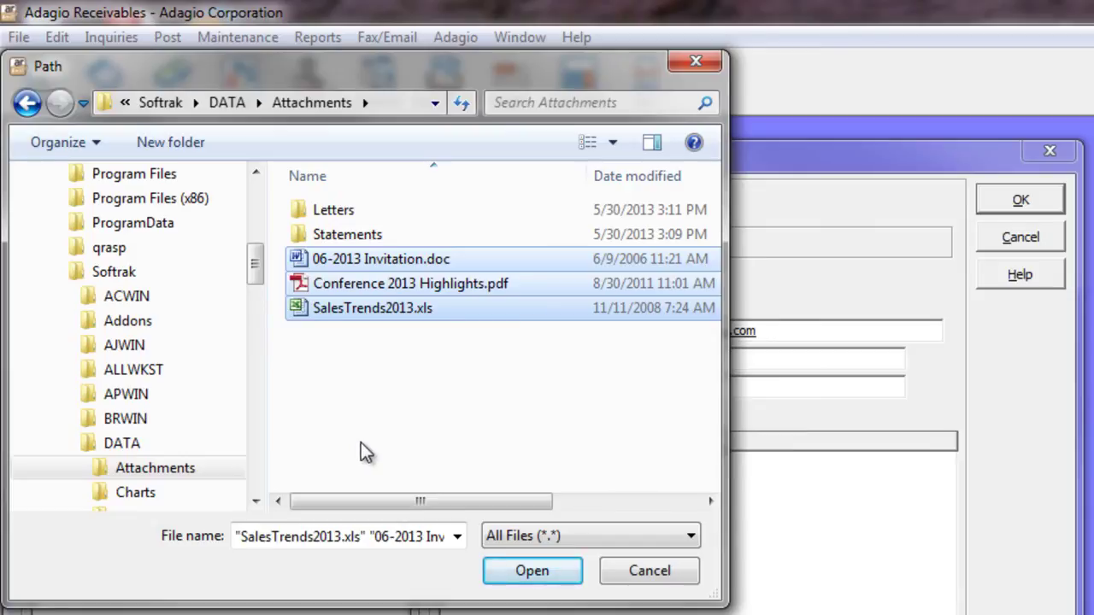
click(518, 574)
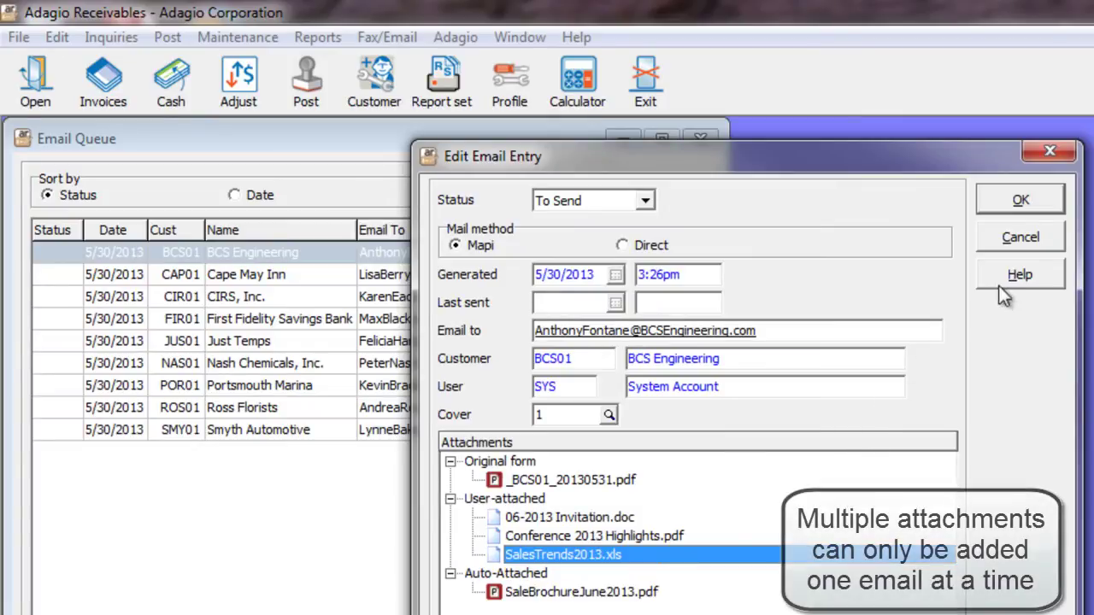
click(1035, 211)
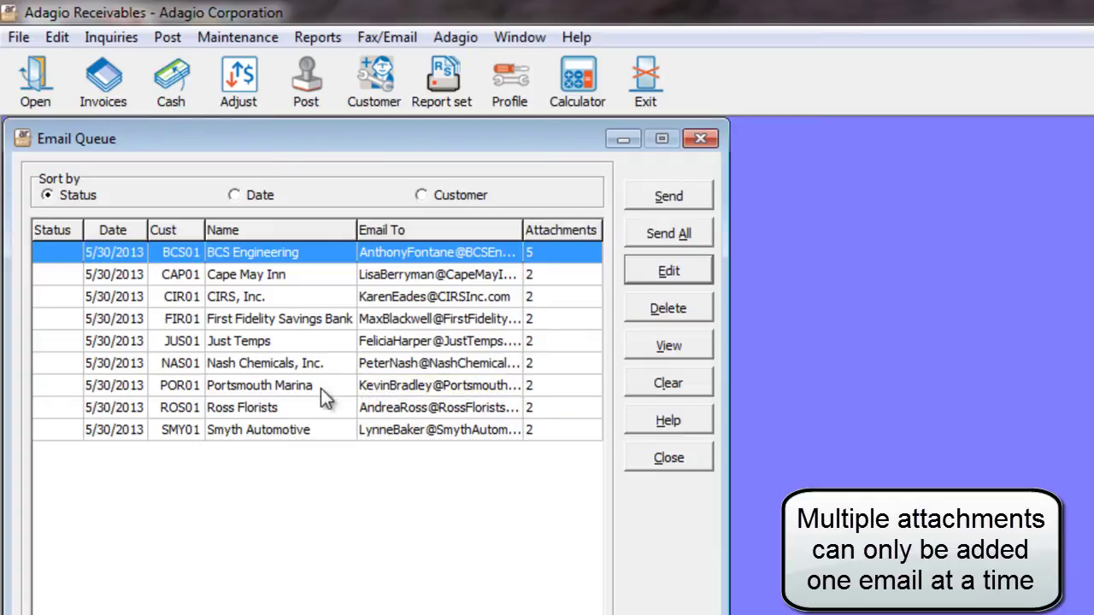
- Attach SalesTrends2013.xls from the Attachments folder to all queued emails from Just Temps through Smyth Automotive
click(316, 341)
shift+click(309, 430)
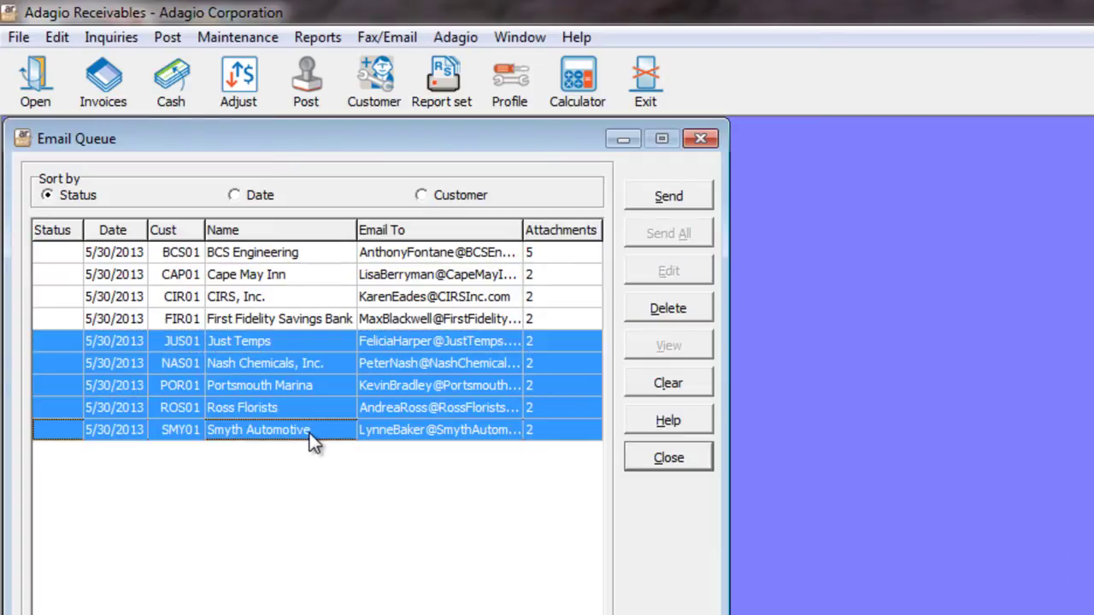
right_click(310, 432)
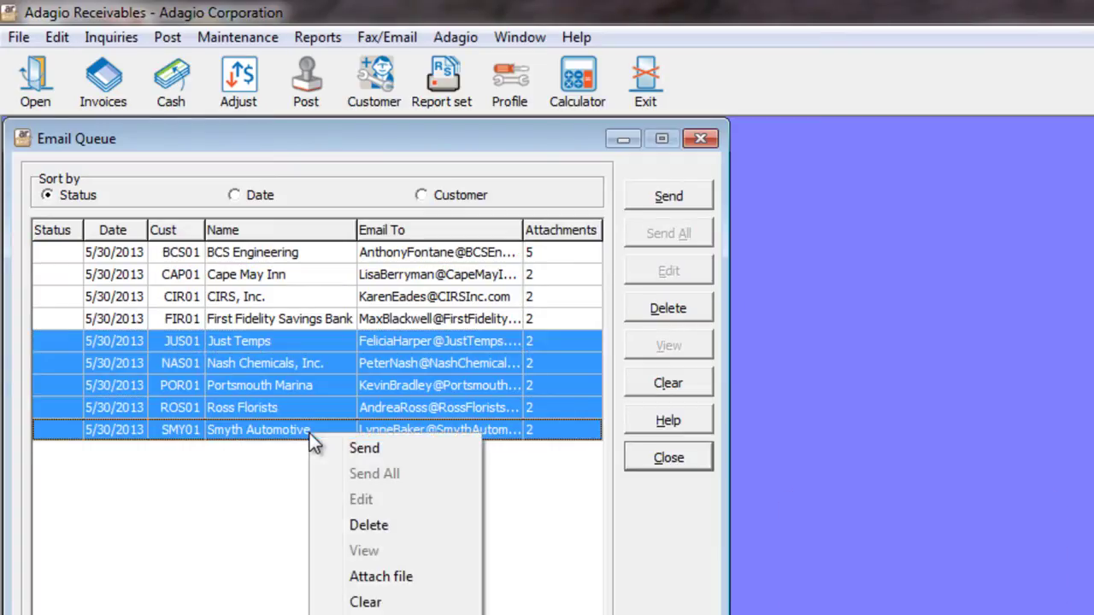
click(412, 588)
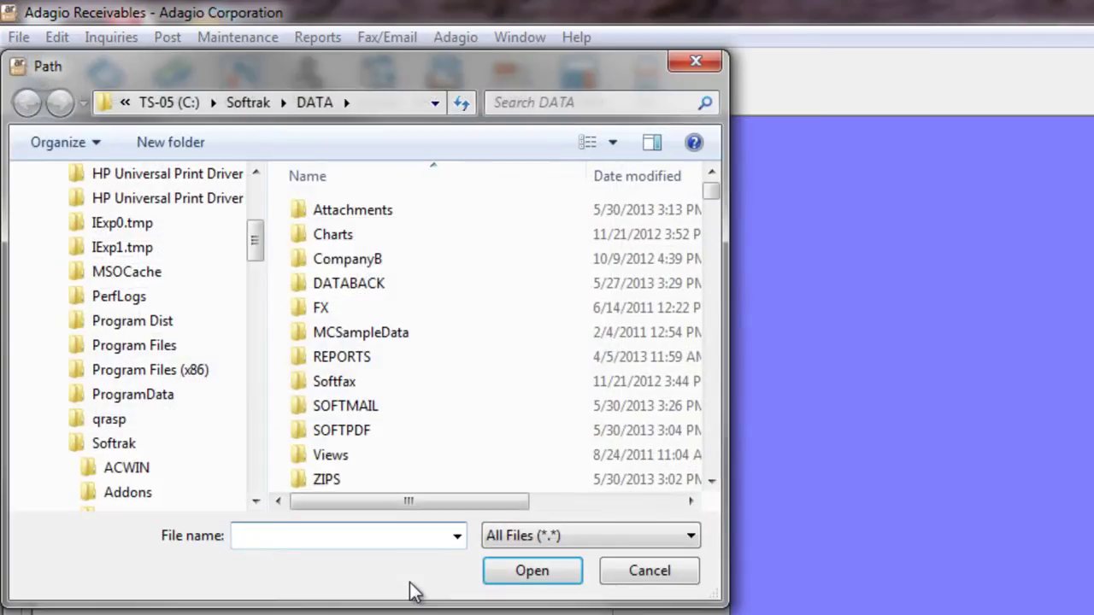
double_click(333, 214)
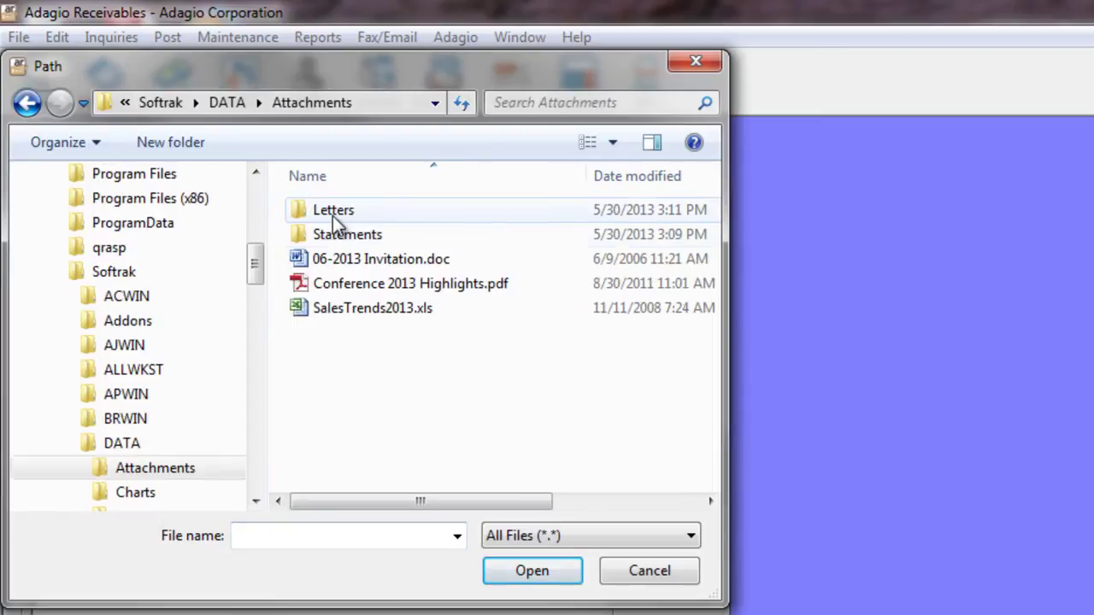
click(352, 259)
click(343, 282)
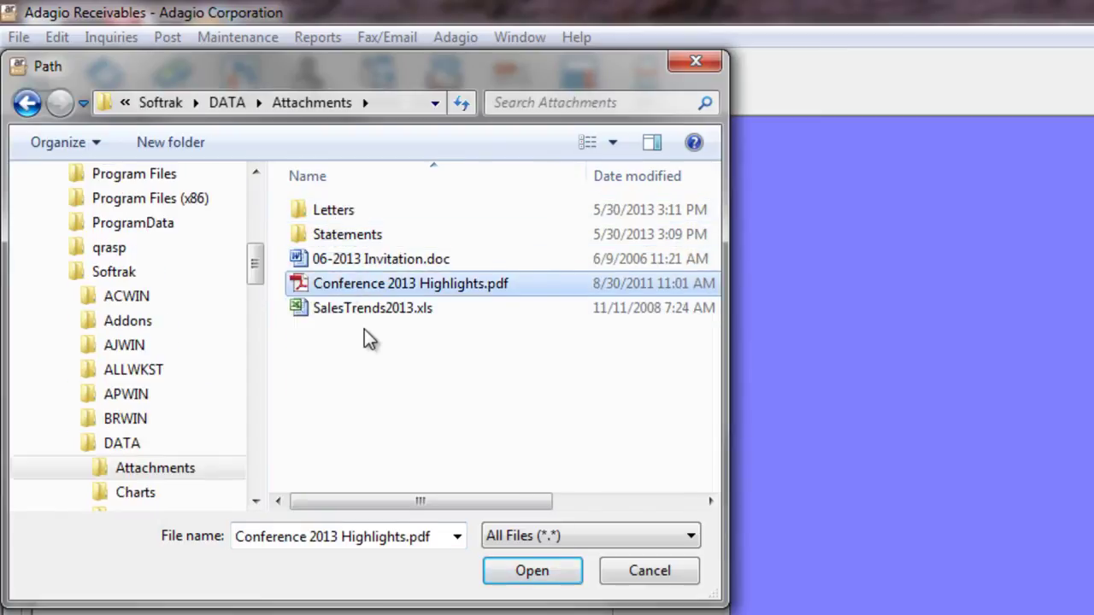
click(359, 311)
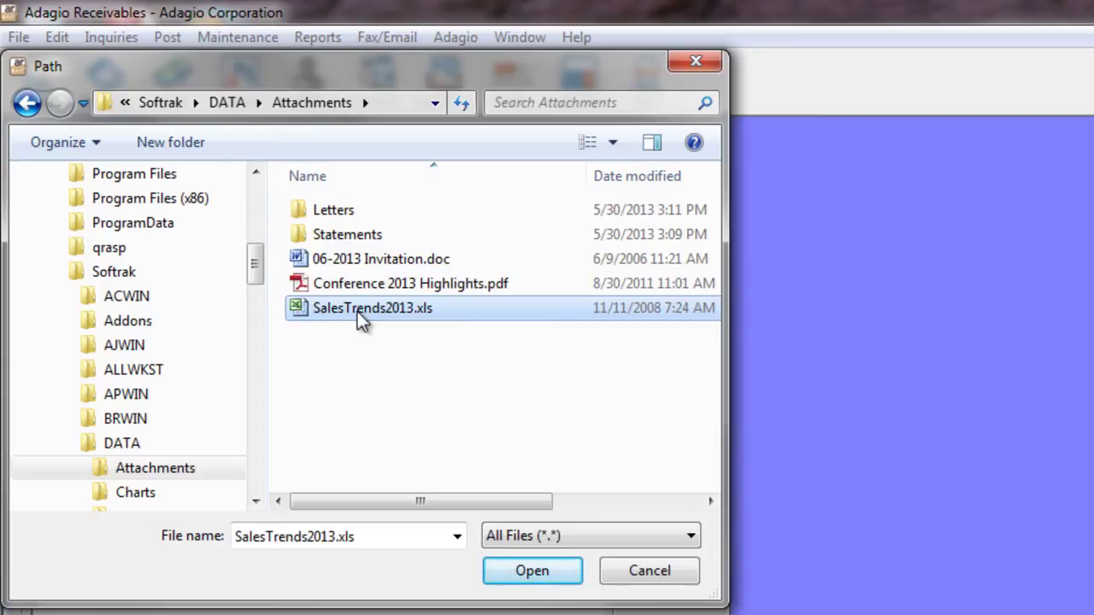
click(533, 572)
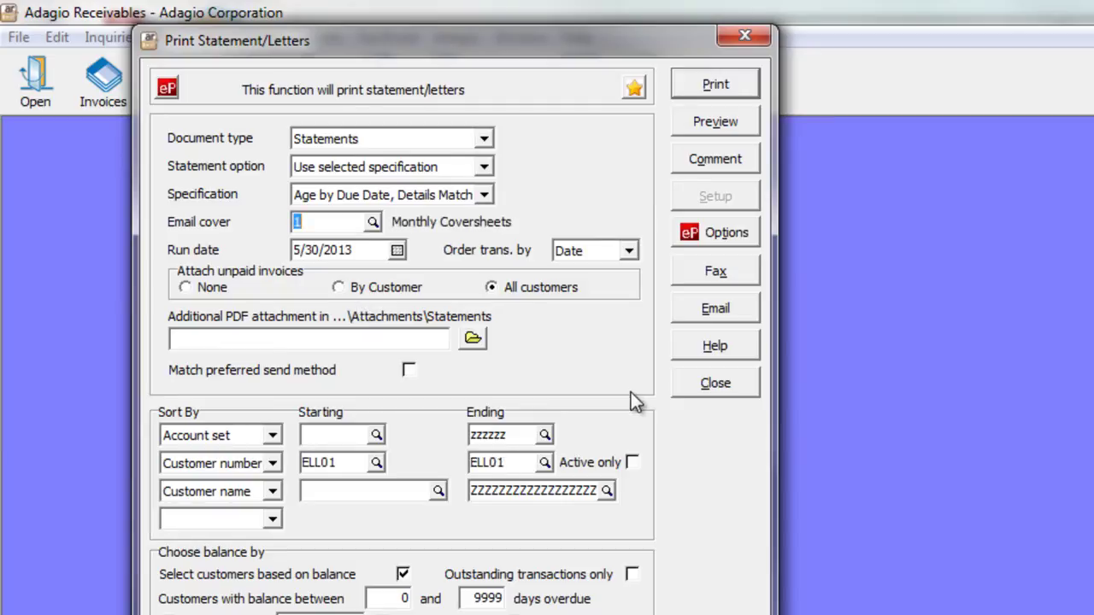
- Add the Ellis Marine statement with its unpaid invoices to the email queue, continuing without running interest charges
click(685, 313)
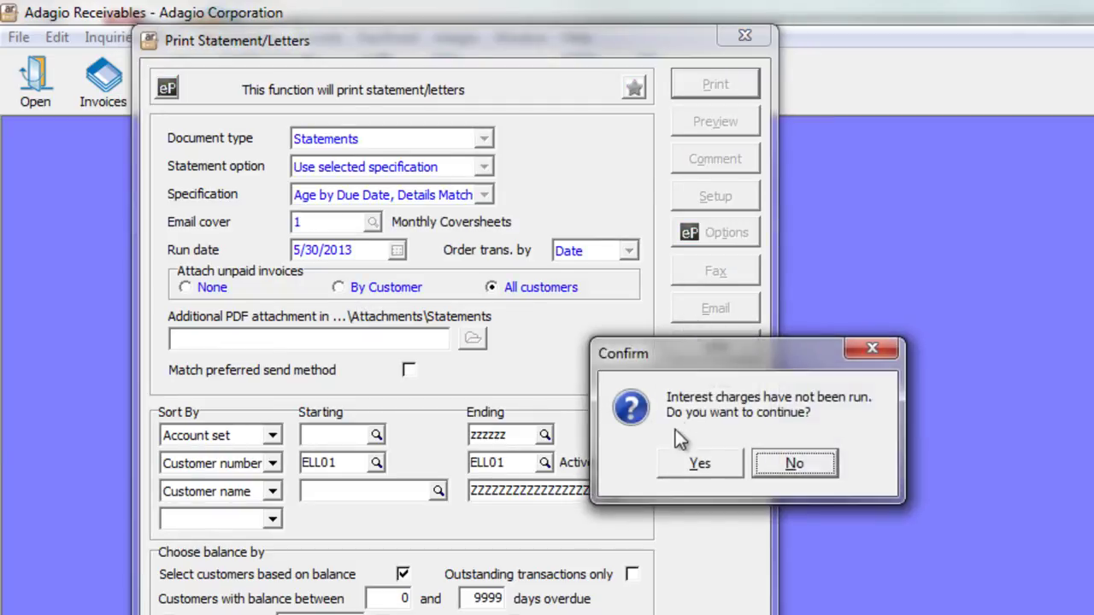
click(673, 463)
click(672, 462)
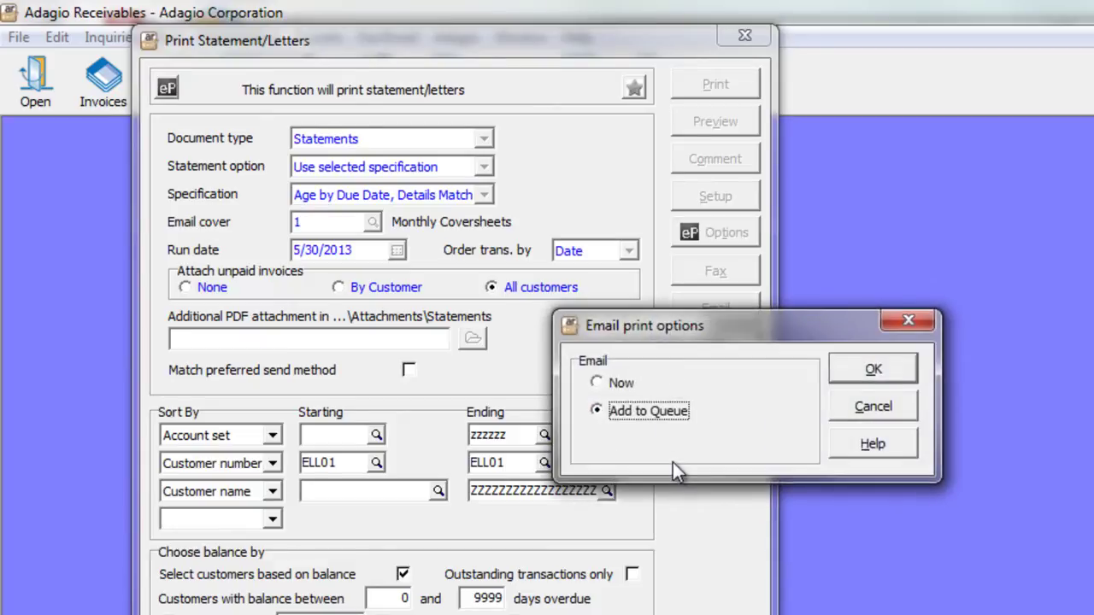
click(836, 377)
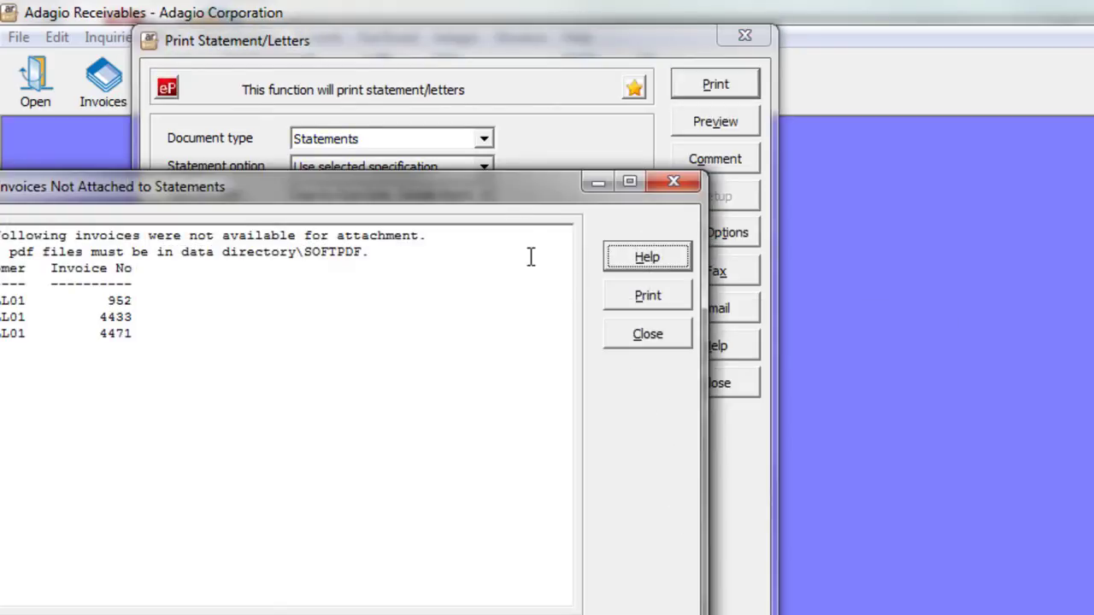
- Review the report of invoices not attached to statements, close it, and decline updating billing cycles and customer printed dates
drag(517, 188, 667, 203)
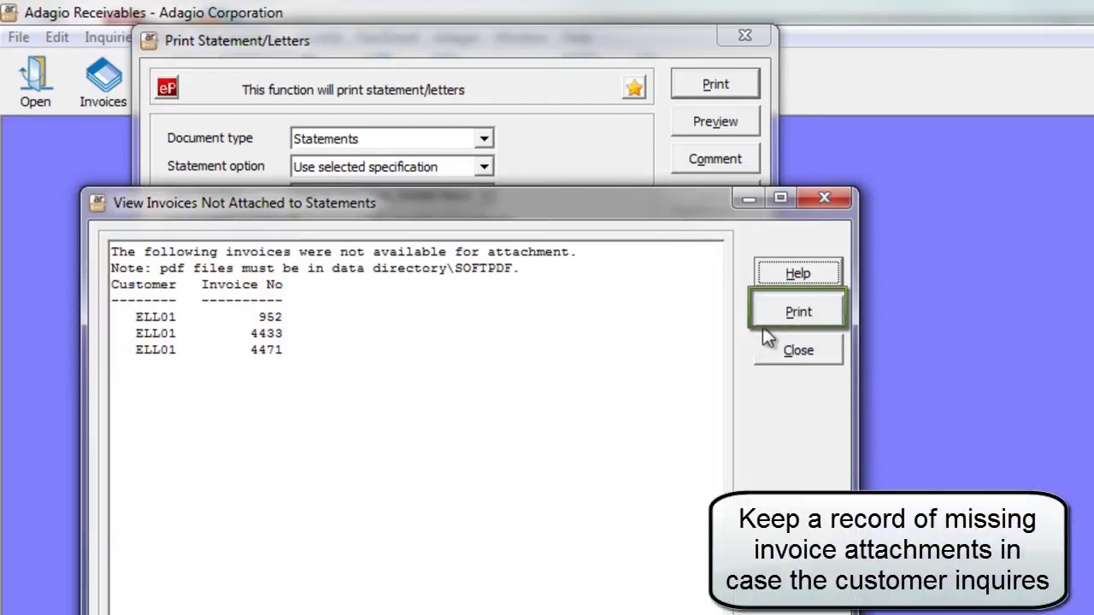
click(757, 352)
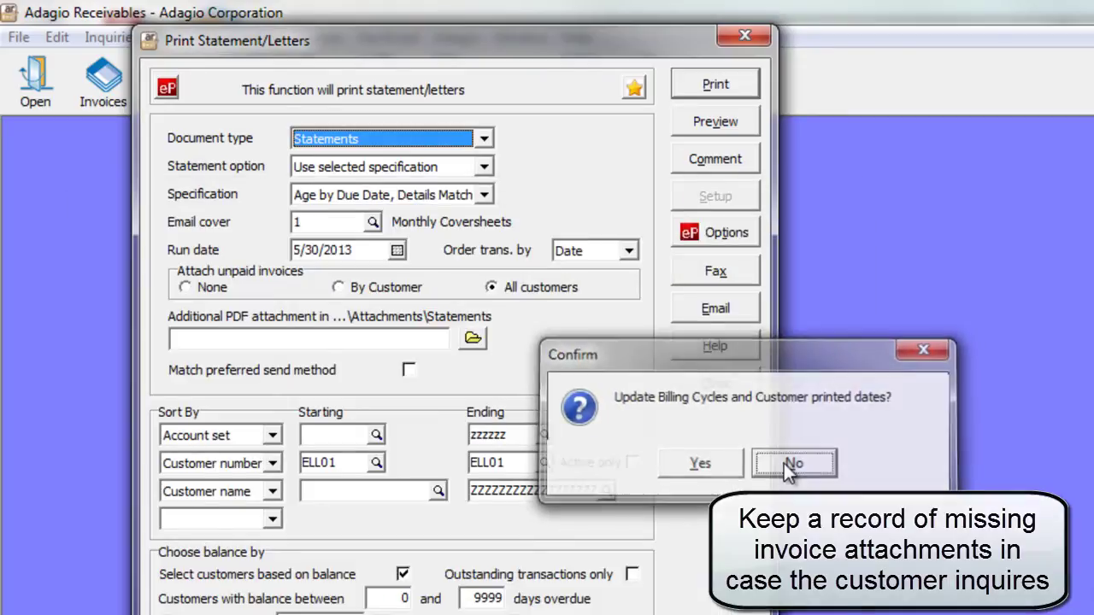
click(783, 463)
- Close the statement printing dialog and bring up the email queue to check the queued emails
click(743, 380)
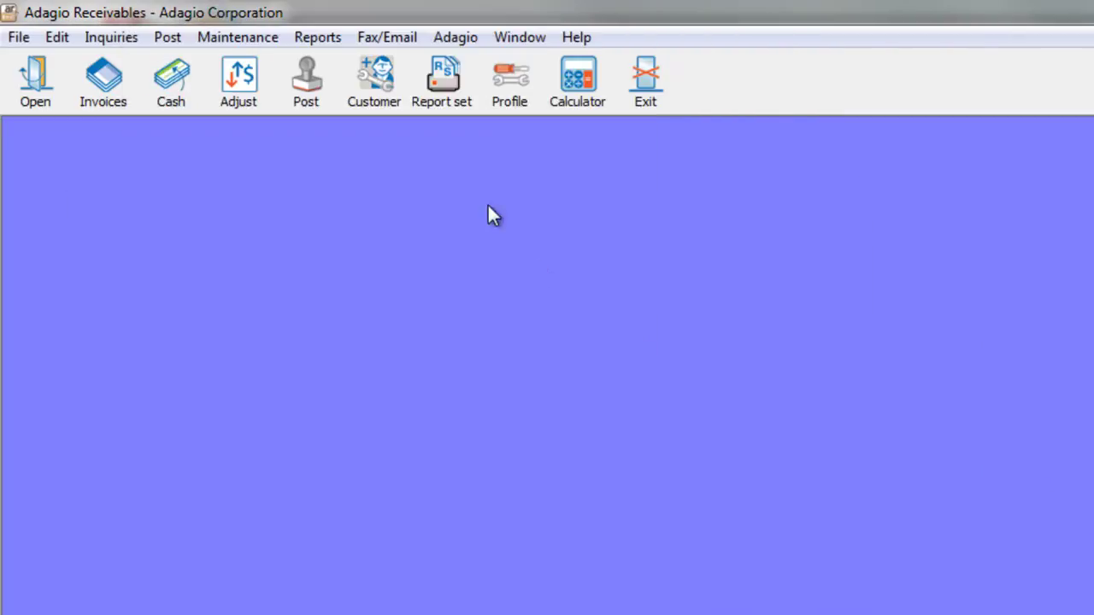
click(390, 41)
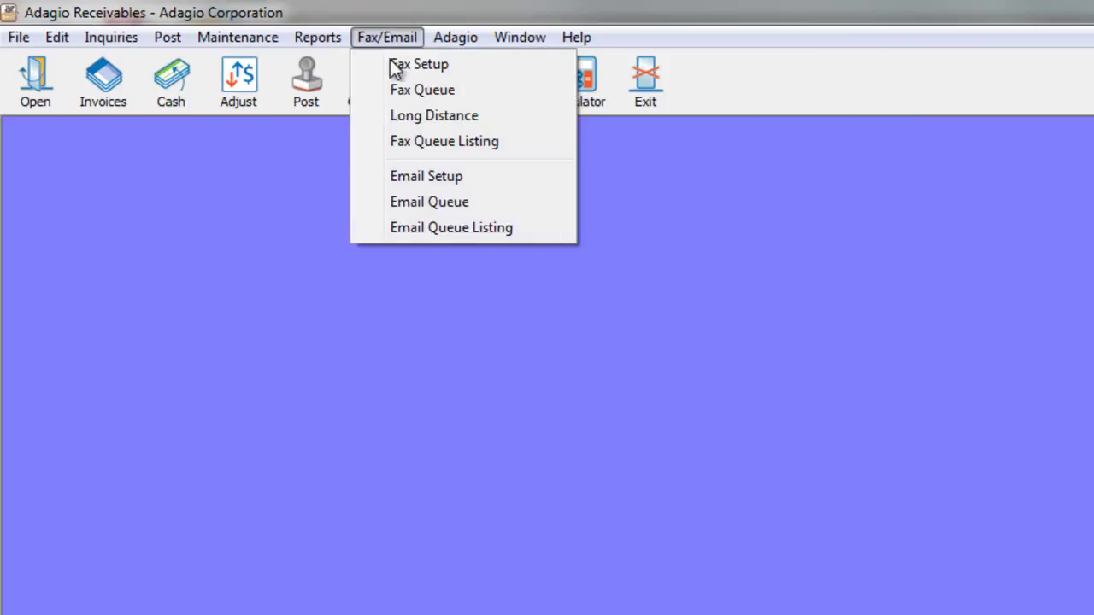
click(406, 201)
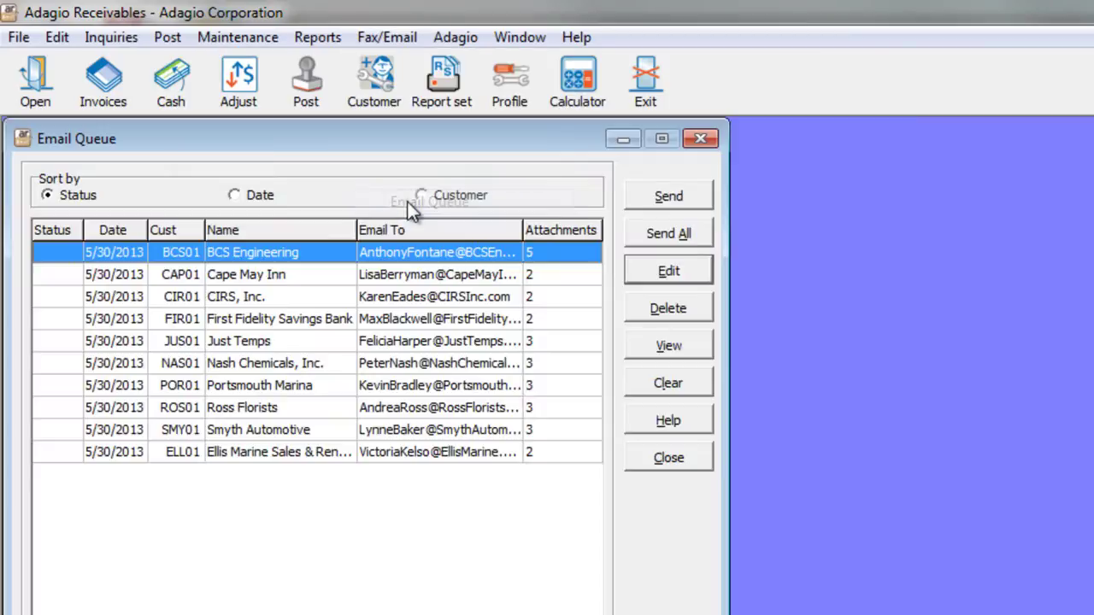
- Open the queued Ellis Marine Sales & Rentals email to check its auto-attached unpaid invoice
double_click(289, 450)
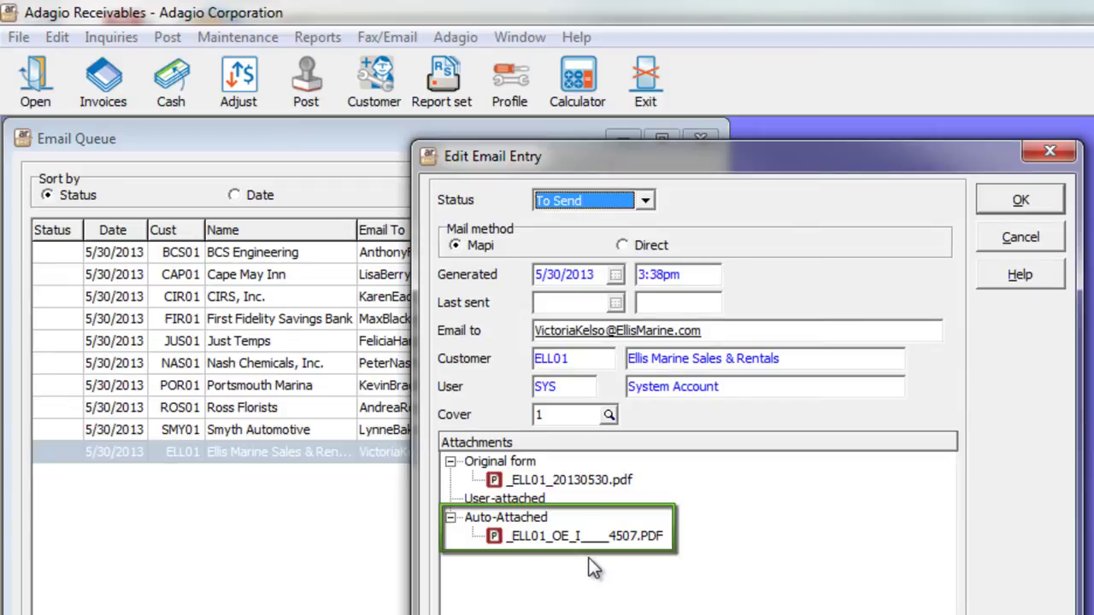
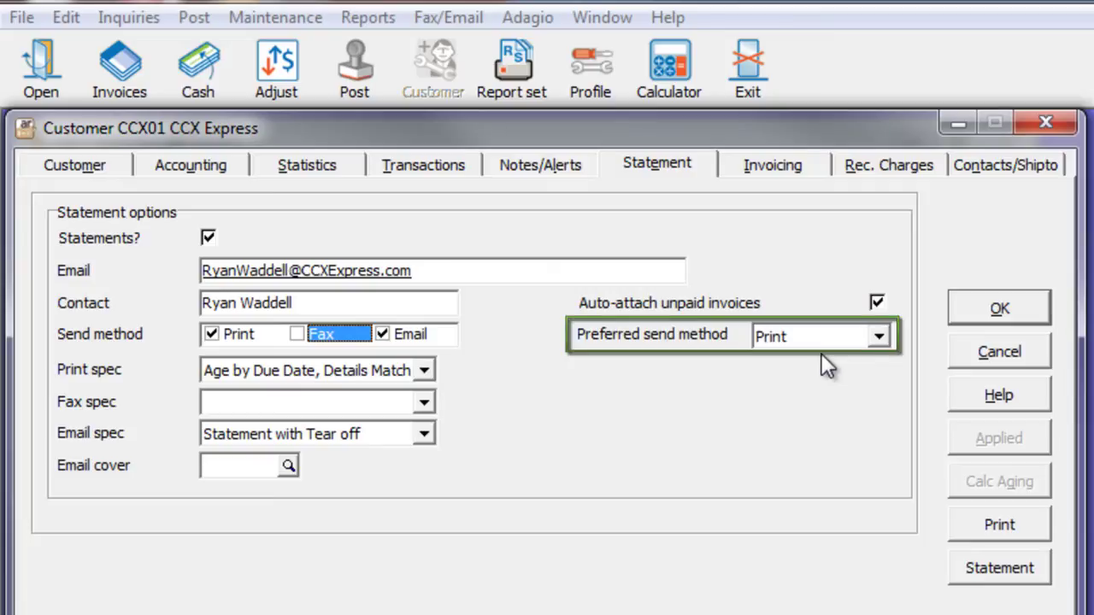
- Set the preferred send method for statements to Email for customer CCX Express and save the customer
click(878, 337)
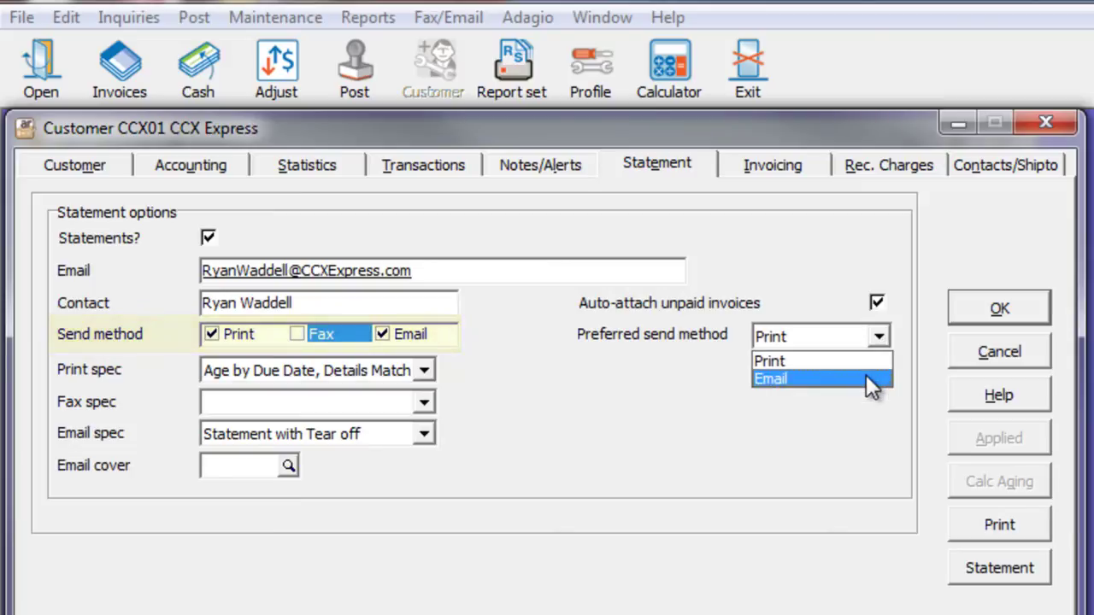
click(866, 376)
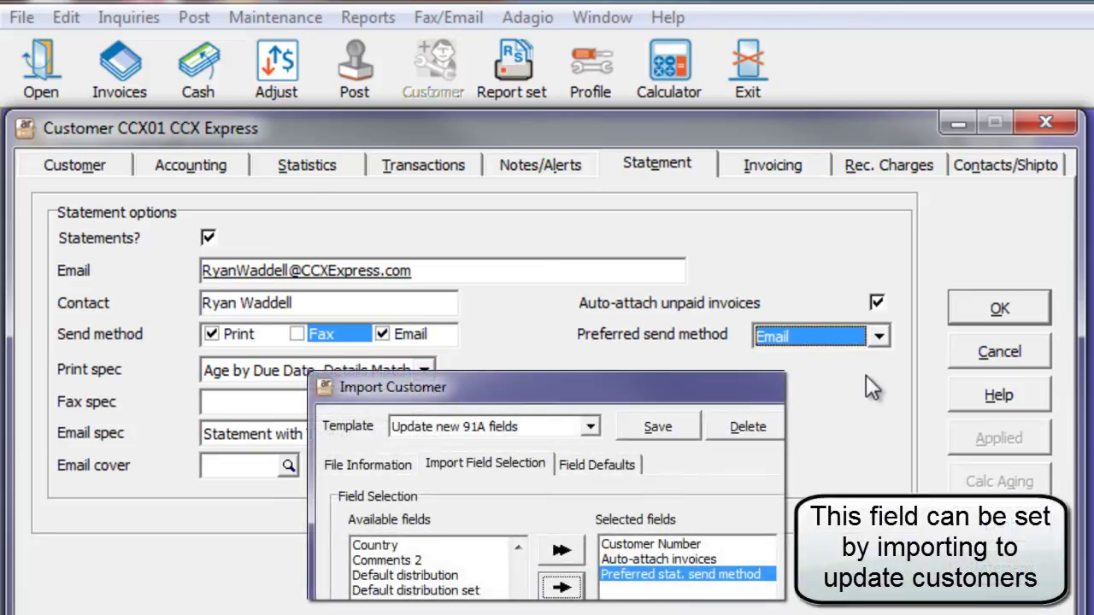
click(980, 320)
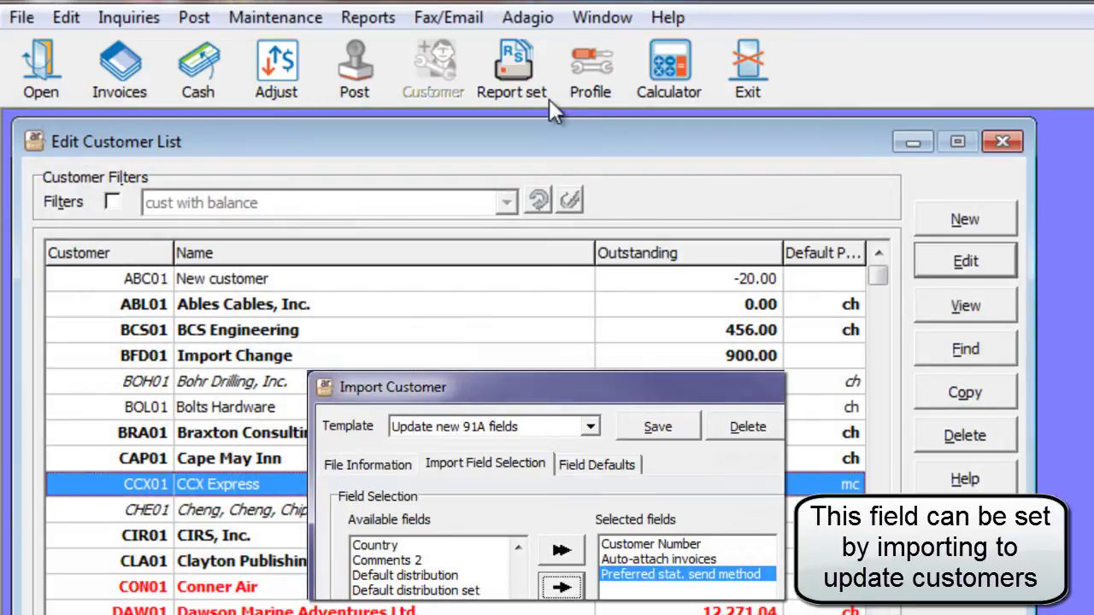
- Bring up statement and letter printing and turn on matching of the preferred send method
click(376, 18)
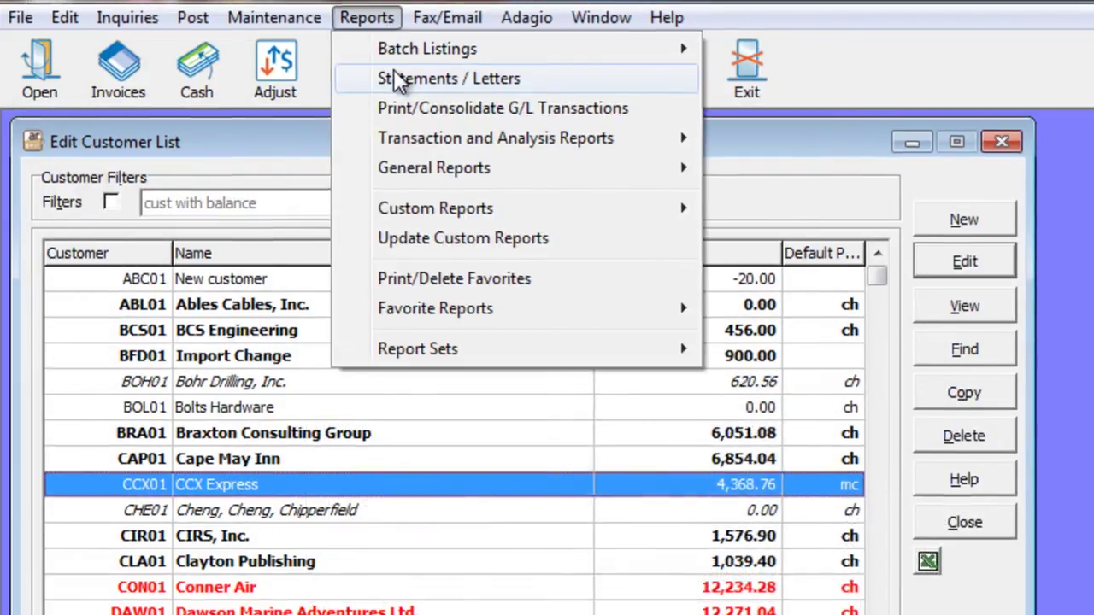
click(389, 75)
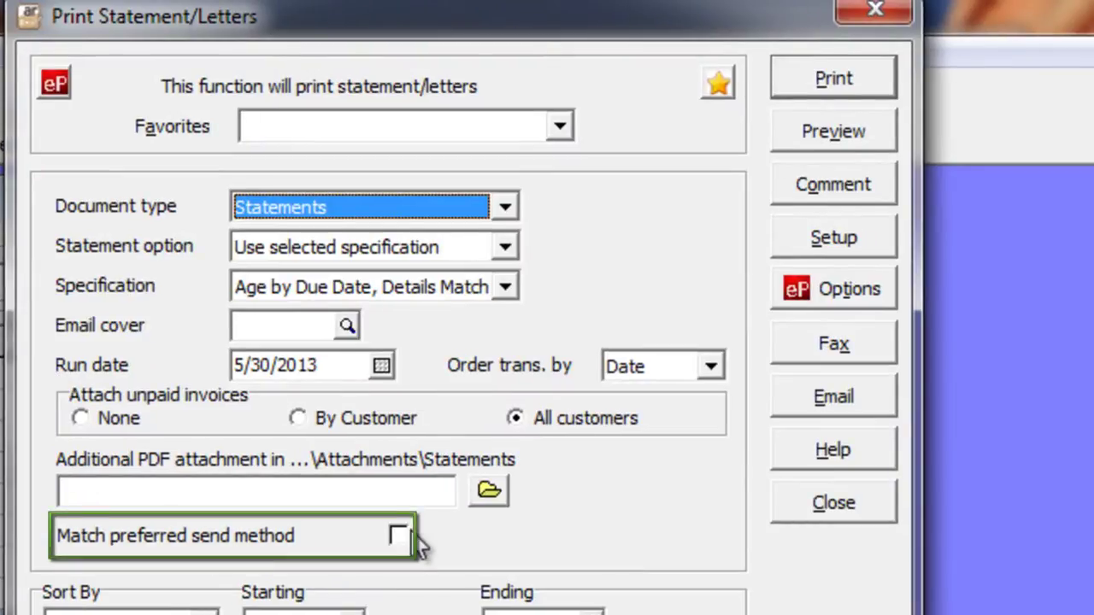
click(407, 540)
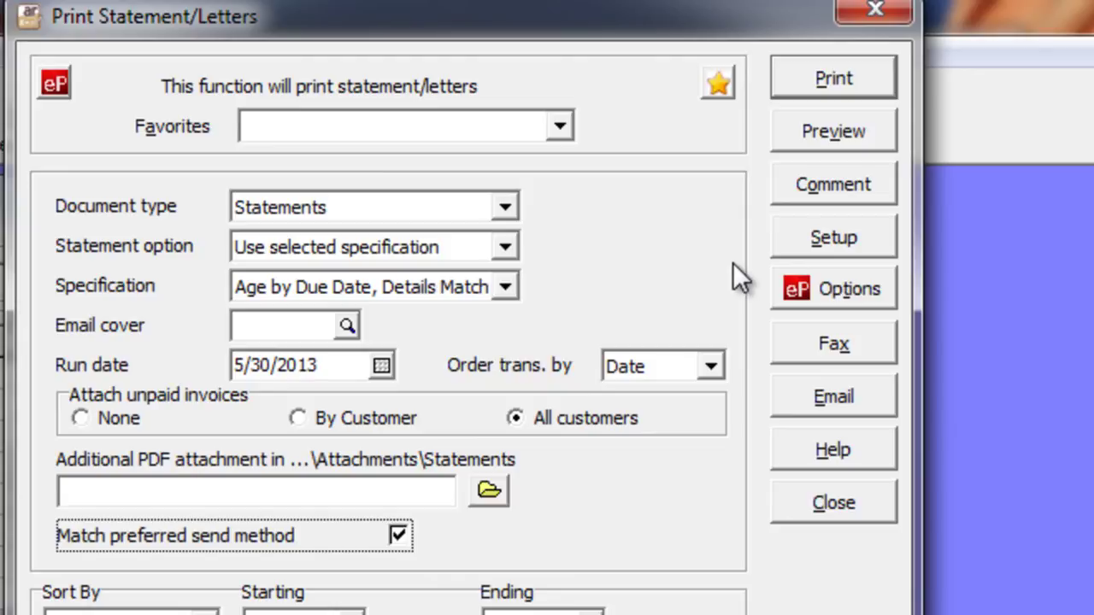
- Load the Email Preferred Statements favorite and choose the output destination for the statements
click(559, 128)
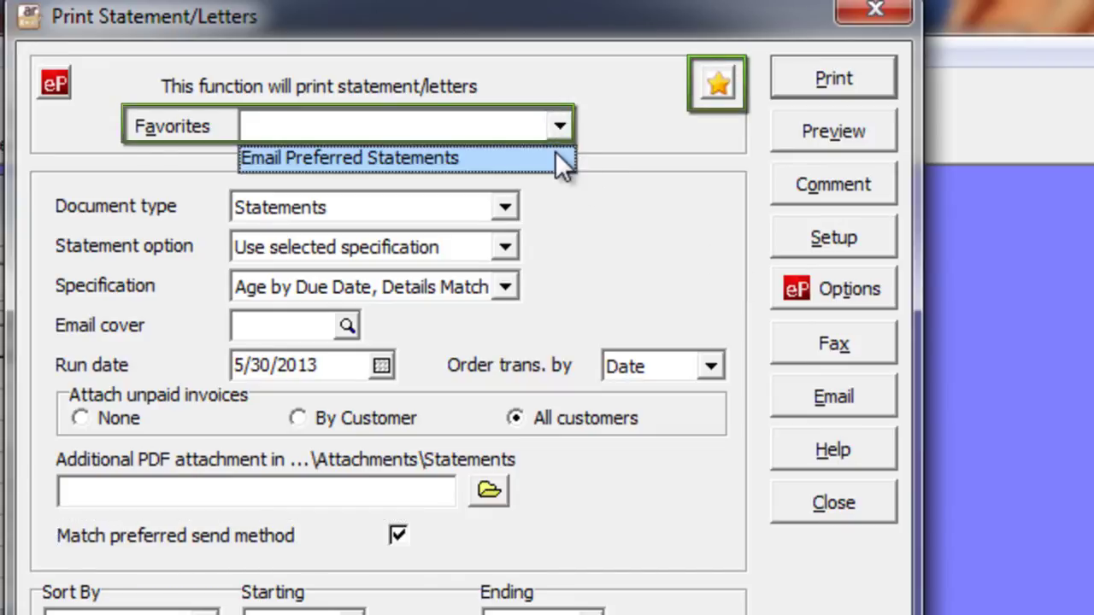
click(555, 154)
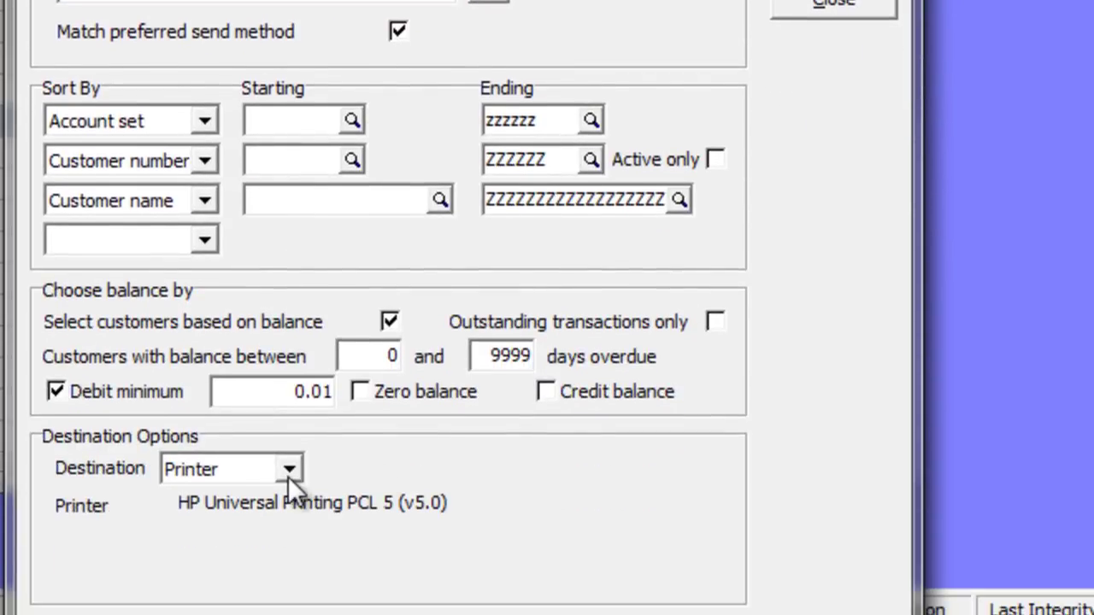
click(288, 469)
click(280, 534)
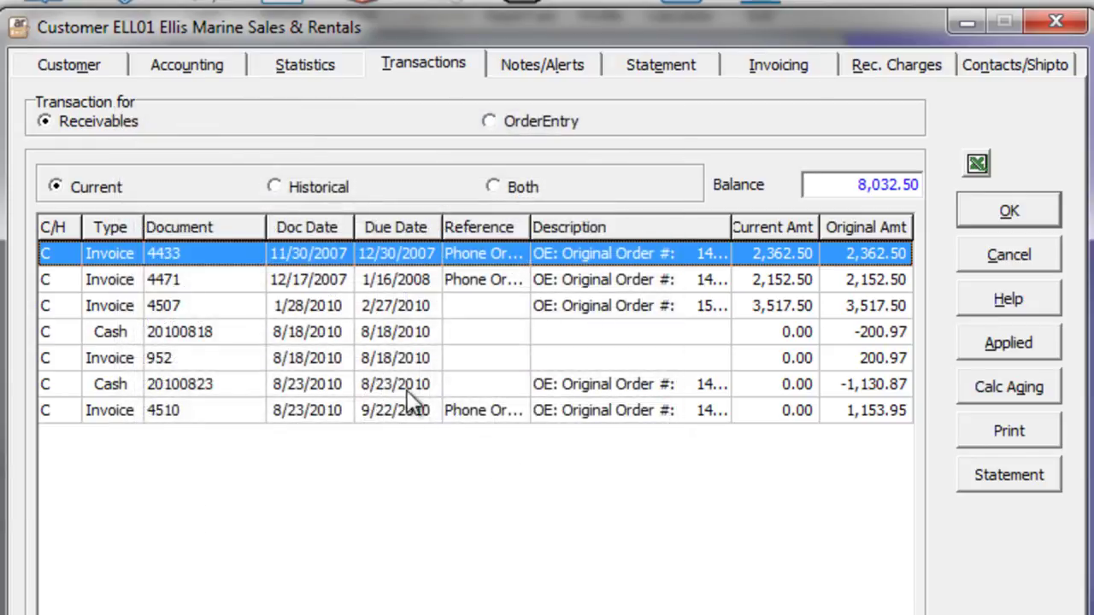
- Go through Ellis Marine's transactions from invoice 4507 to invoice 4510 and view the PDF of invoice 4510
click(254, 307)
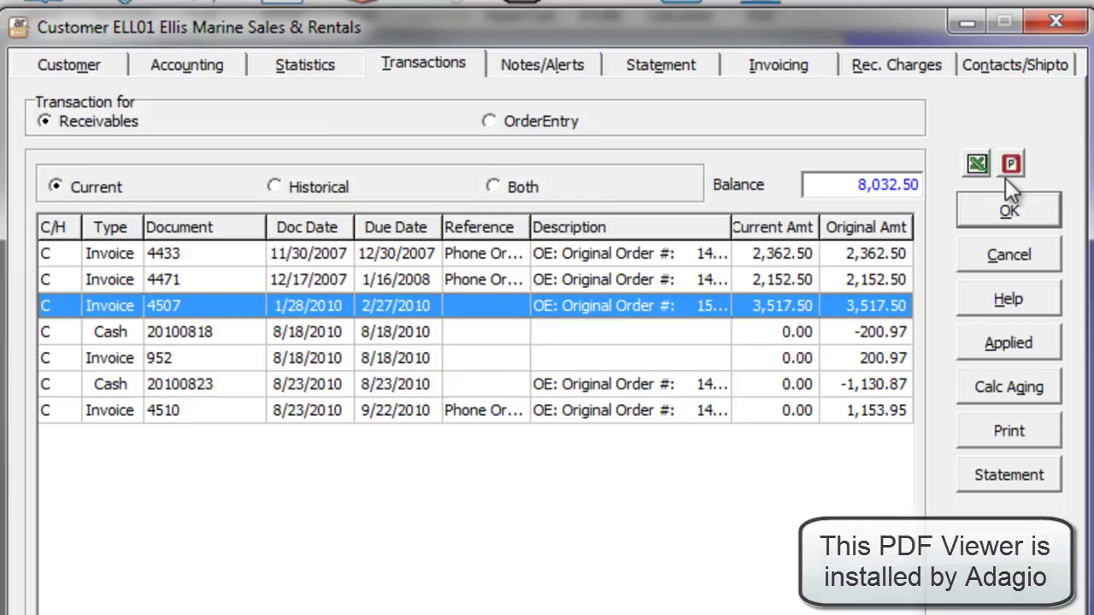
key(Down)
key(Down)
key(Down)
key(Down)
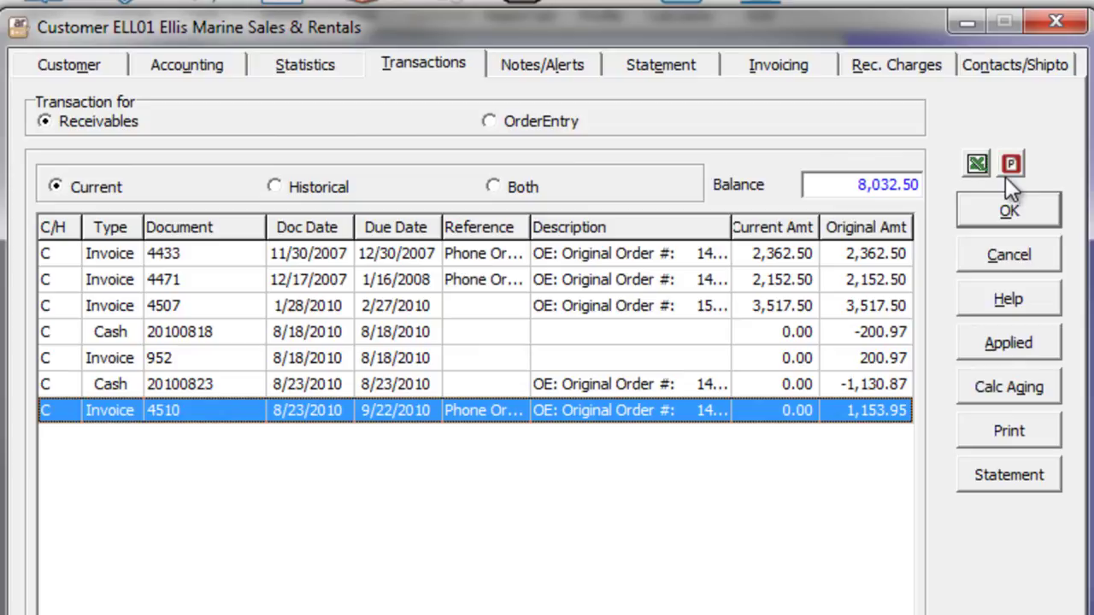
click(1008, 169)
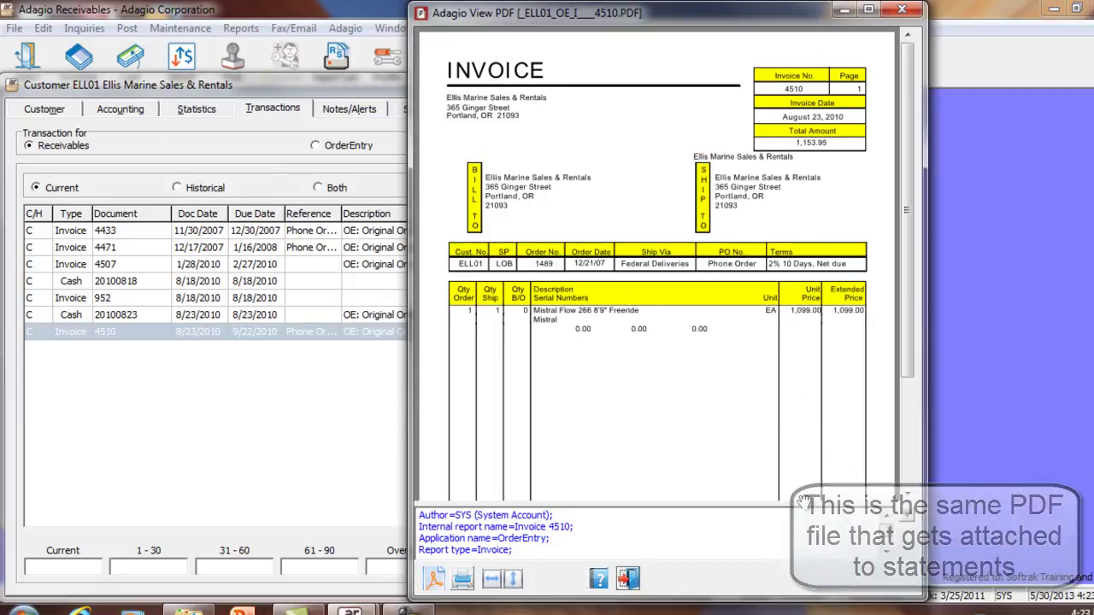
- Fit the invoice PDF to the viewer's width, narrow the viewer window, and open the invoice in Adobe's PDF reader
mouse_move(888, 539)
mouse_down()
mouse_move(889, 551)
mouse_move(886, 527)
mouse_up()
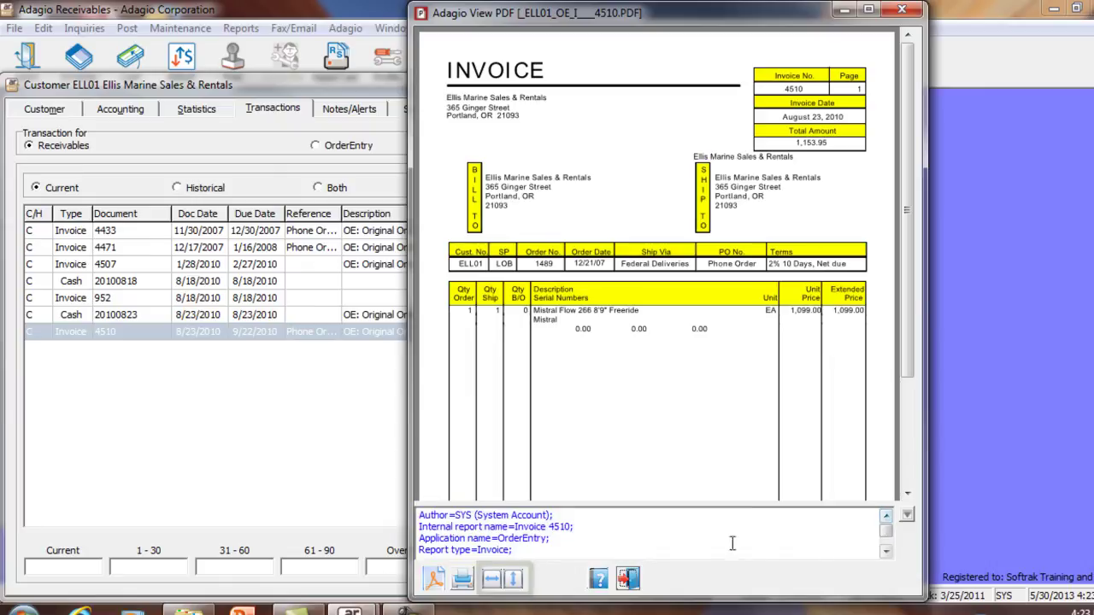
click(495, 587)
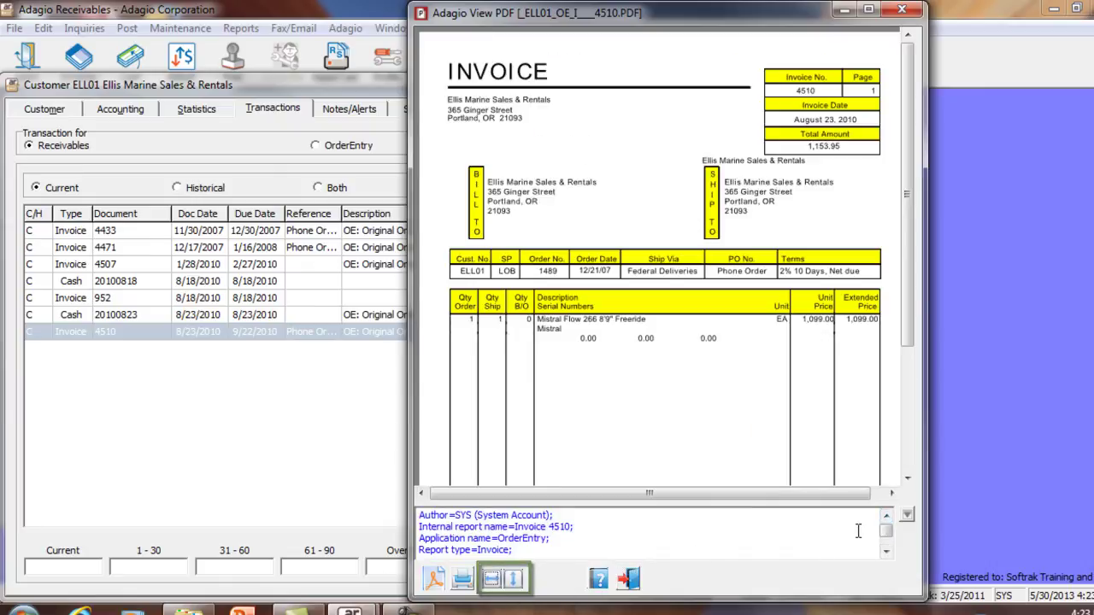
drag(926, 481, 806, 486)
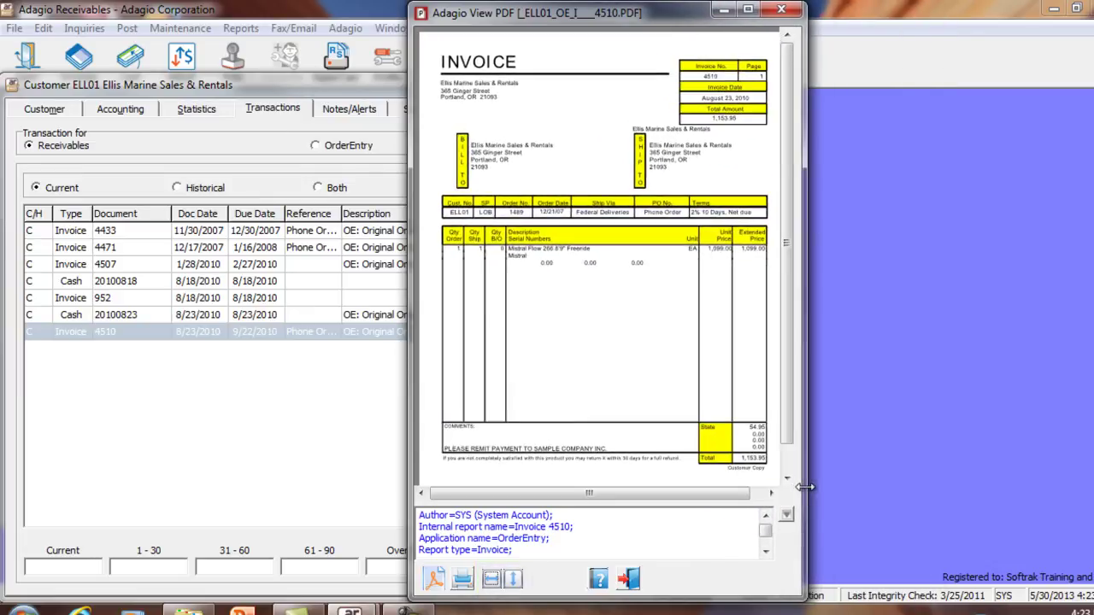
click(436, 581)
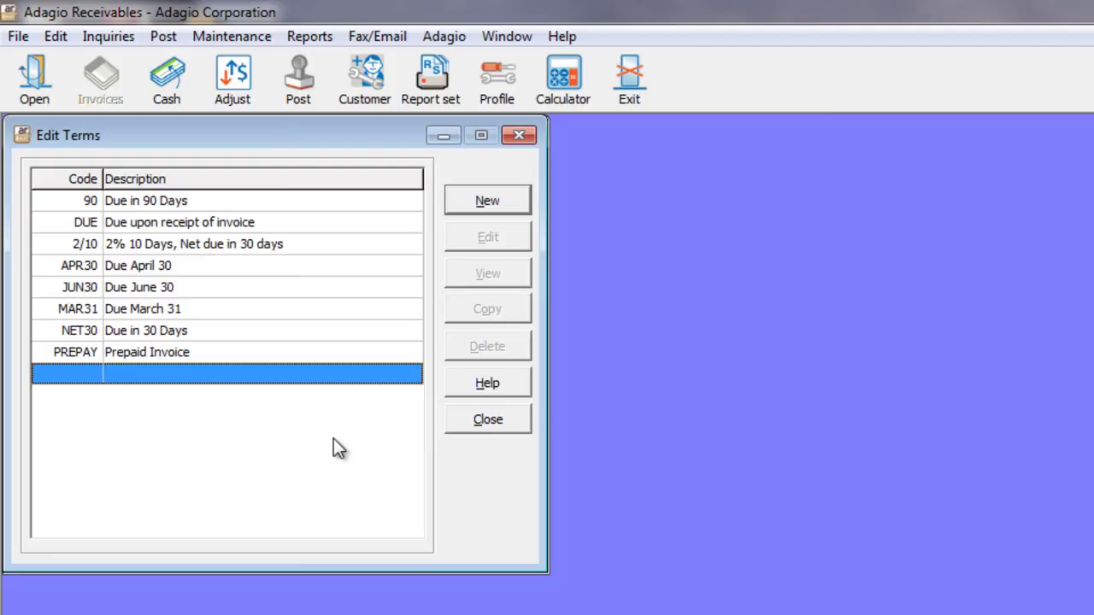
- Open the JUN30 term for editing and choose Specific due date as its due date type
double_click(295, 286)
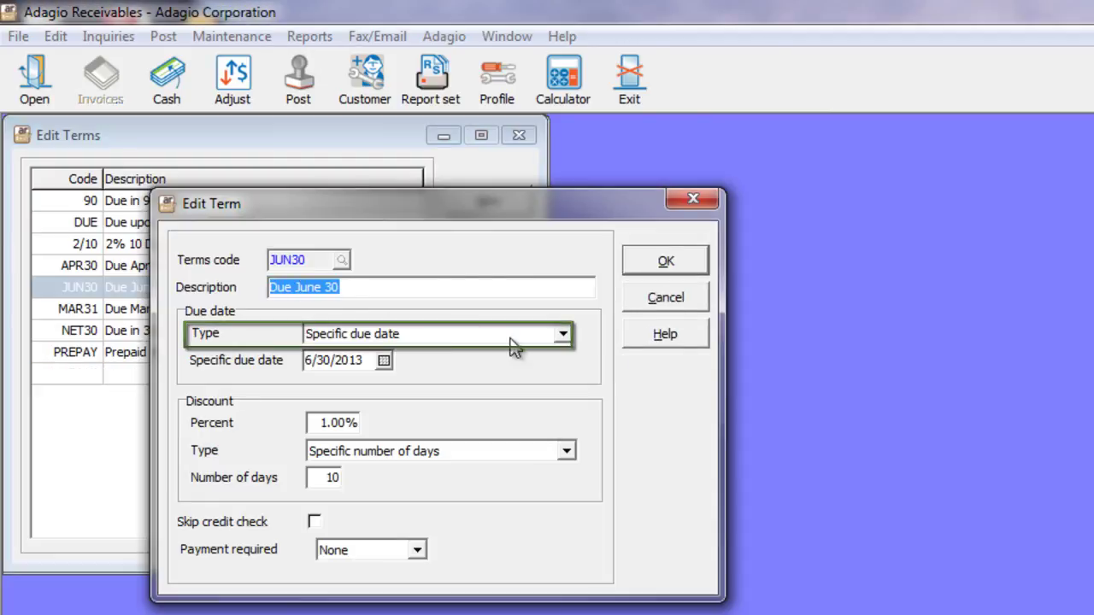
click(564, 335)
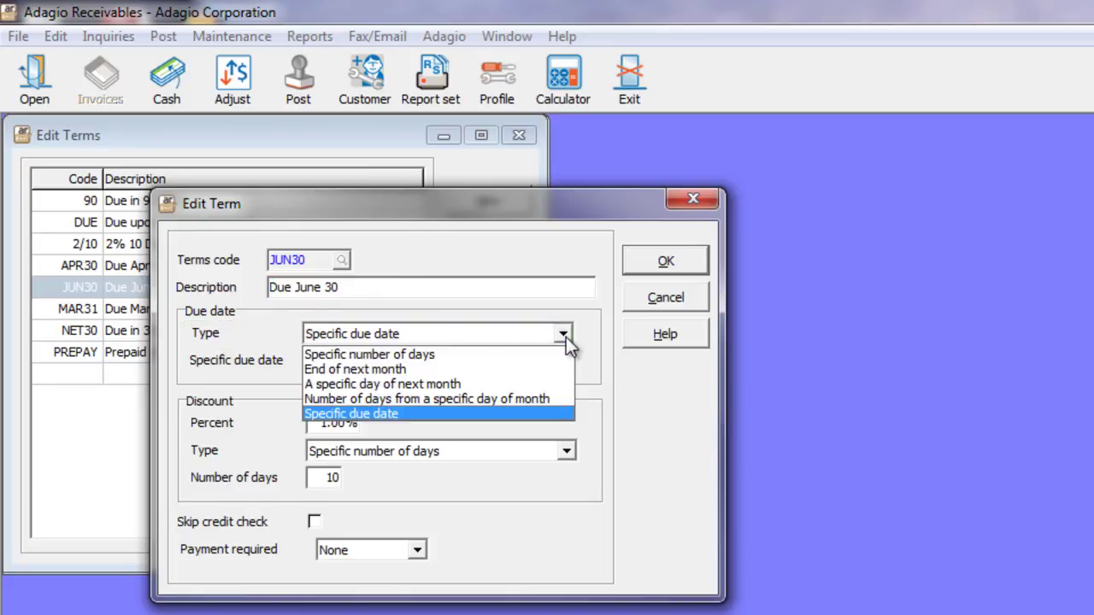
click(527, 413)
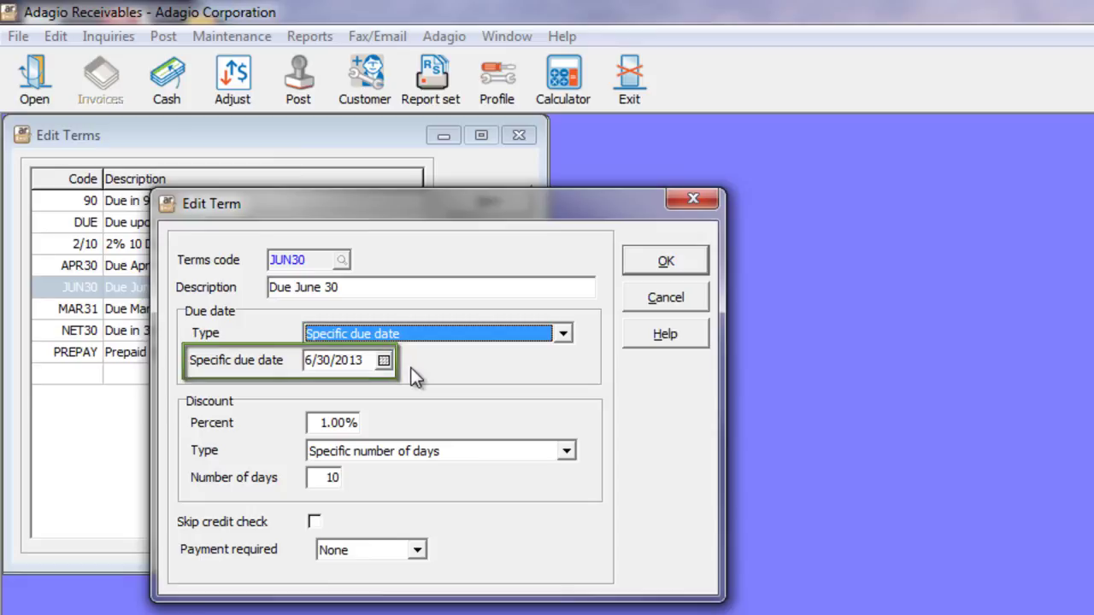
- Set the JUN30 discount type to Specific discount date with the date 6/14/2013, save the term and close the terms list
click(568, 451)
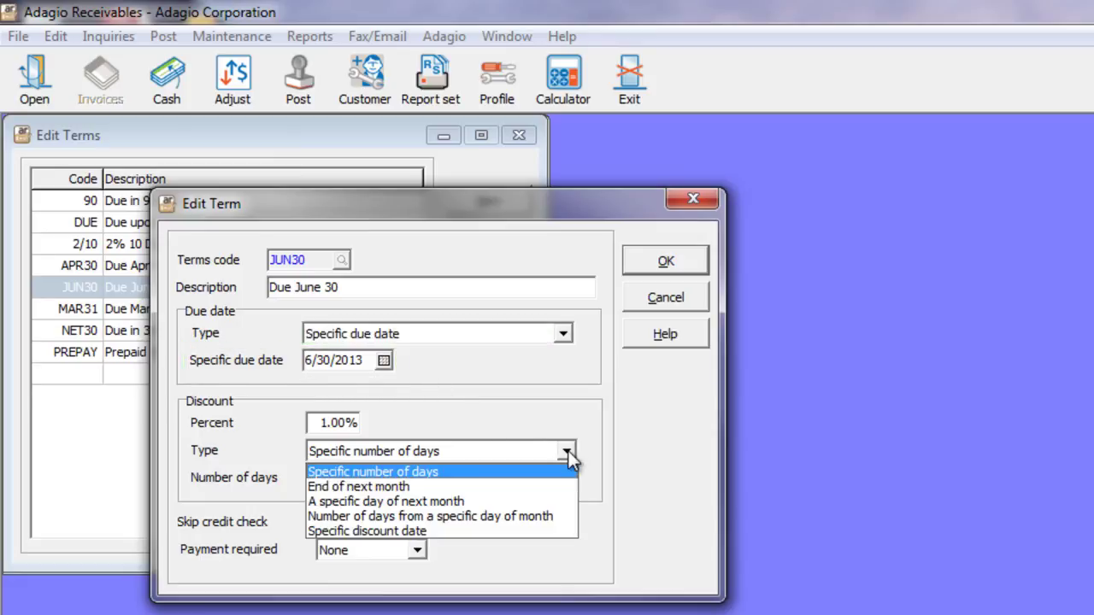
click(546, 528)
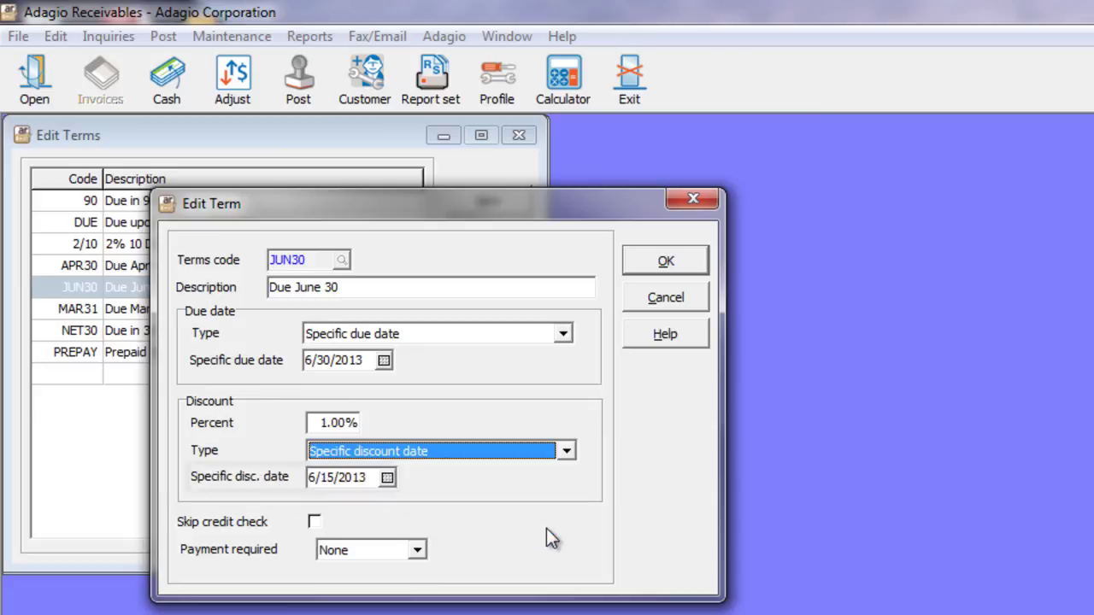
click(387, 477)
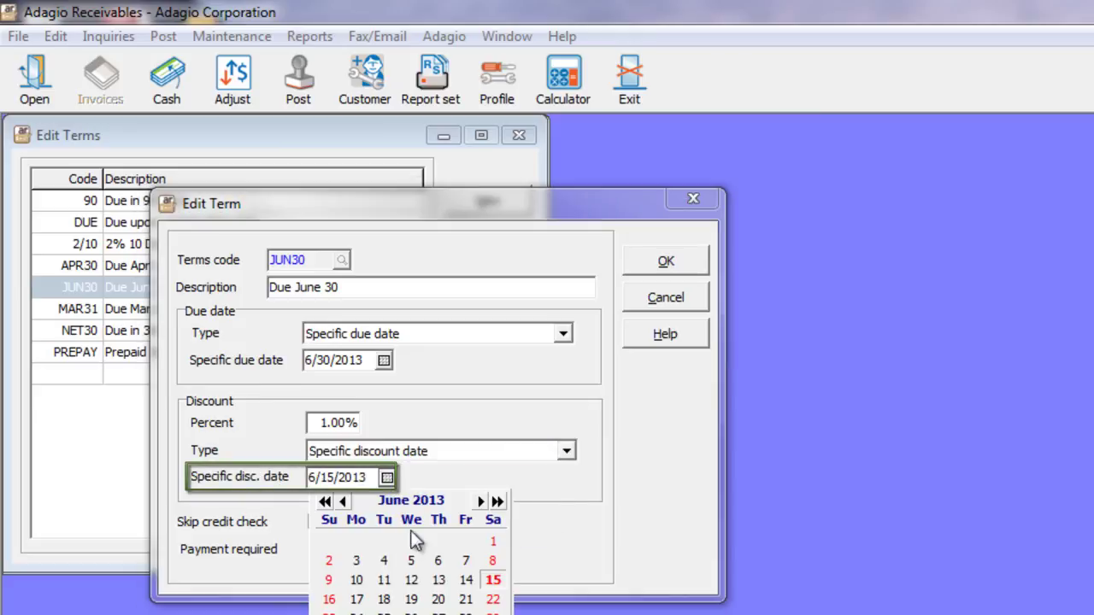
click(464, 581)
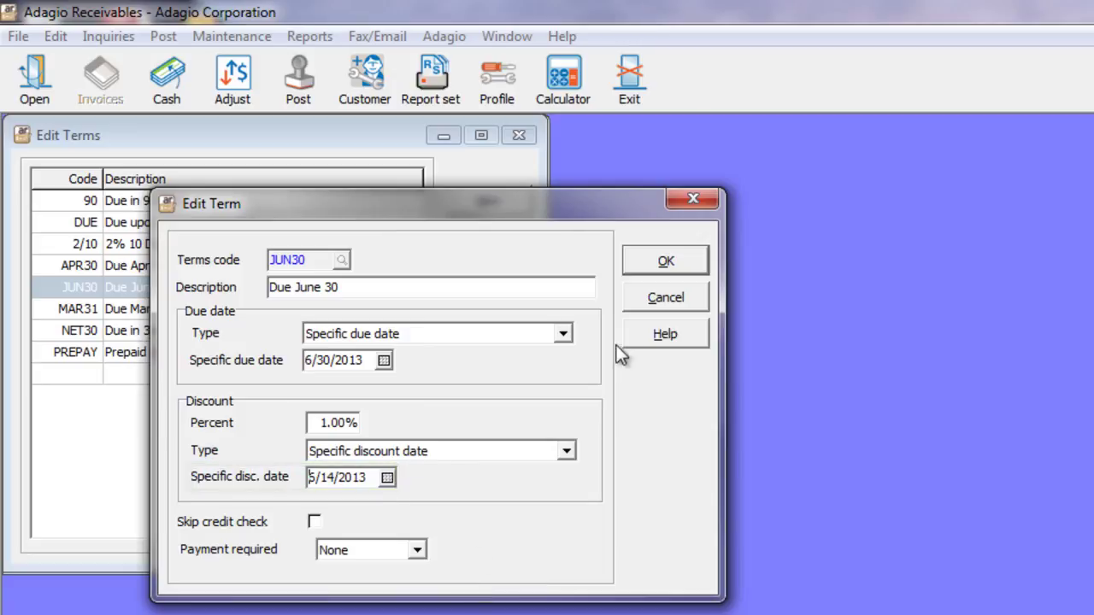
click(647, 265)
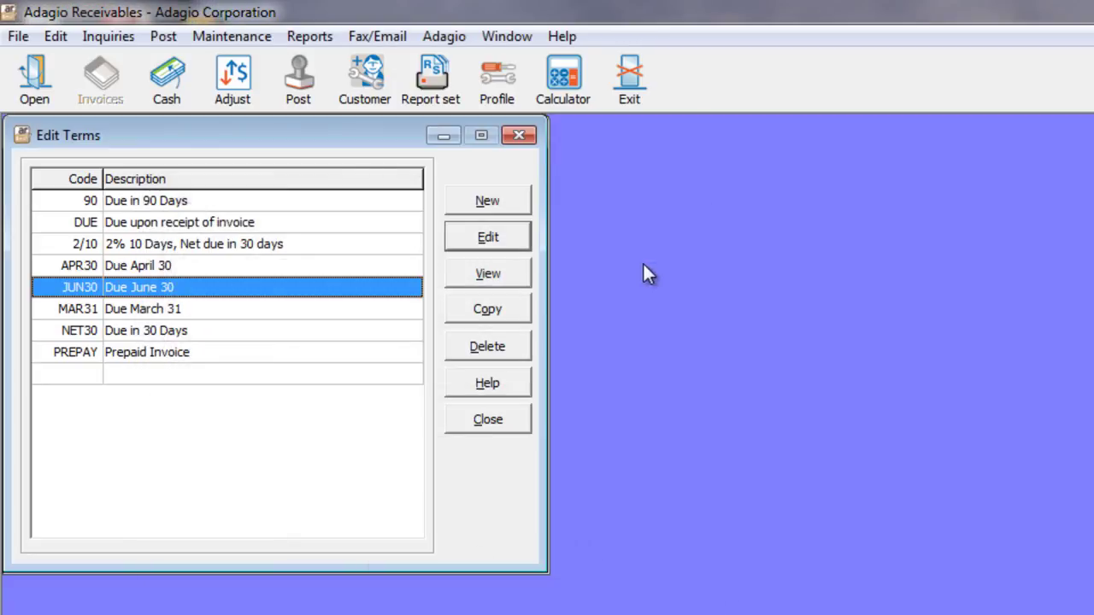
click(504, 427)
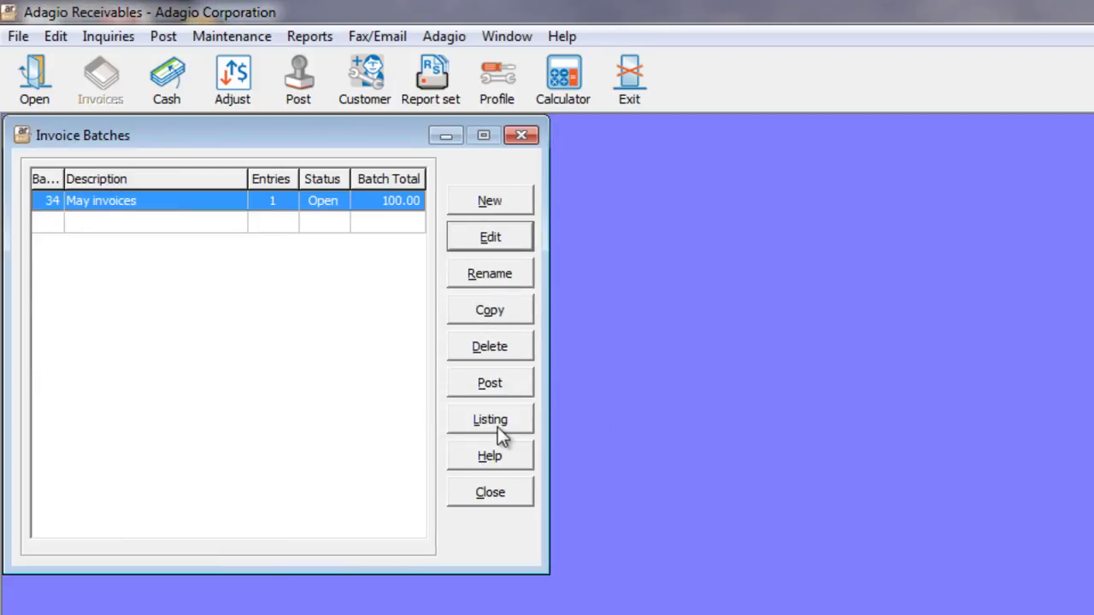
- Open invoice 34-1 in the May invoices batch and change its terms to JUN30
double_click(228, 201)
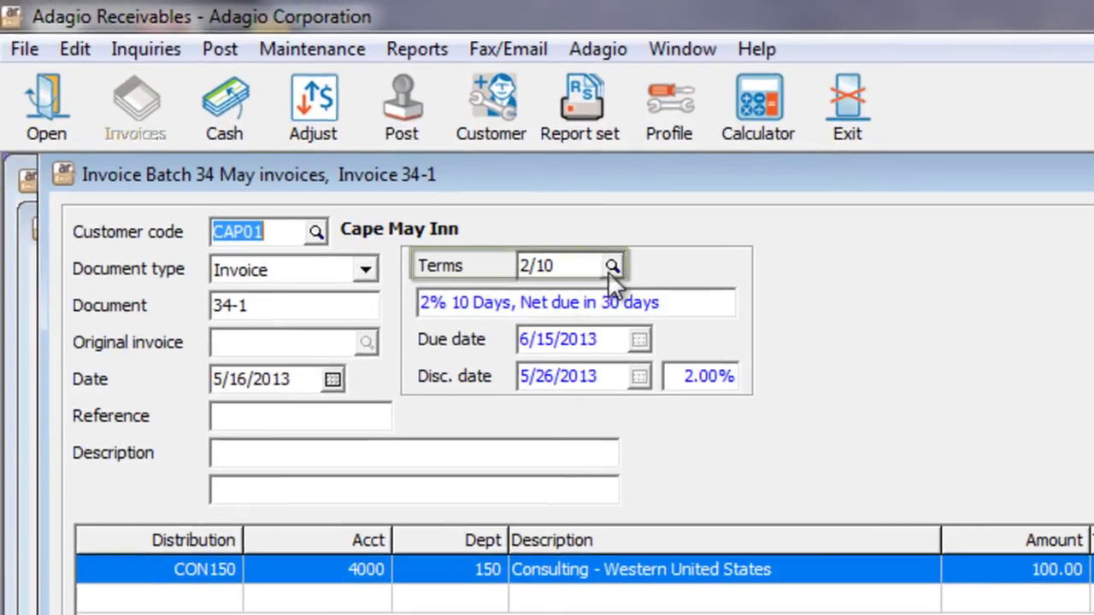
click(612, 264)
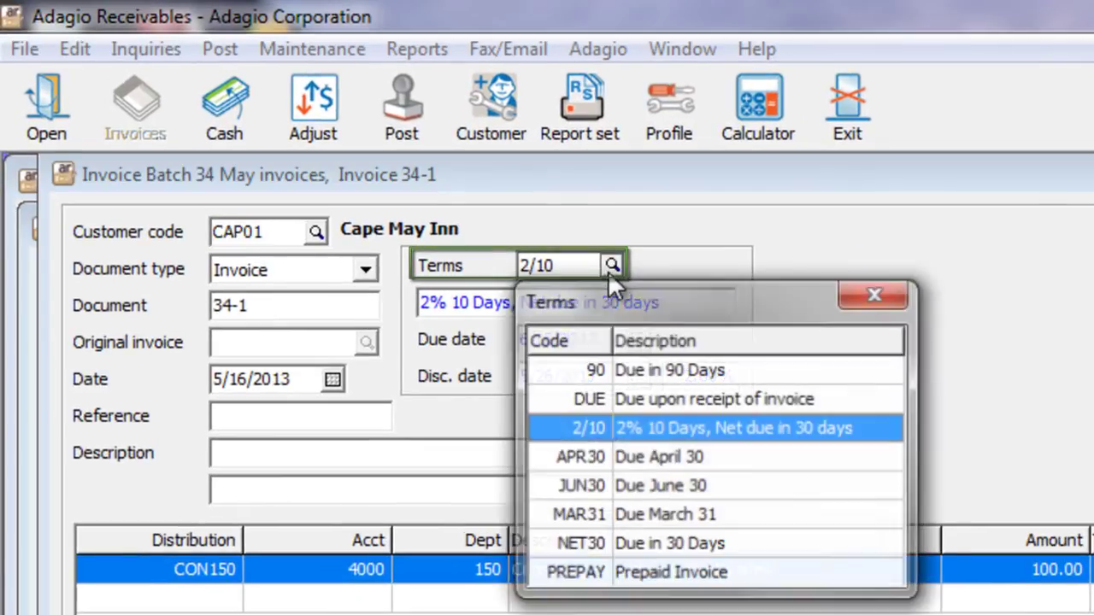
double_click(724, 495)
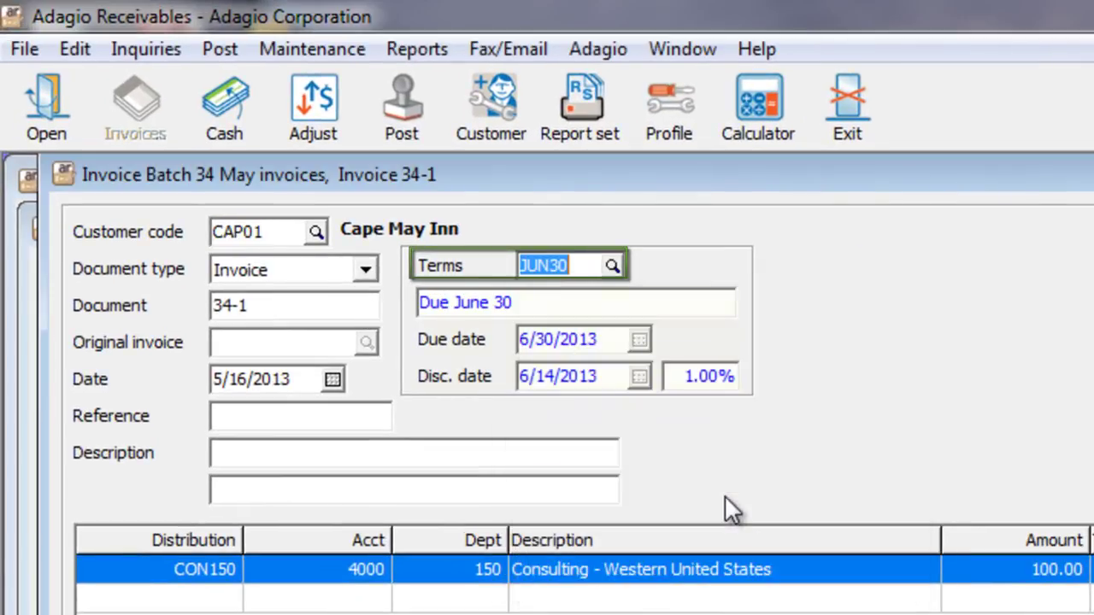